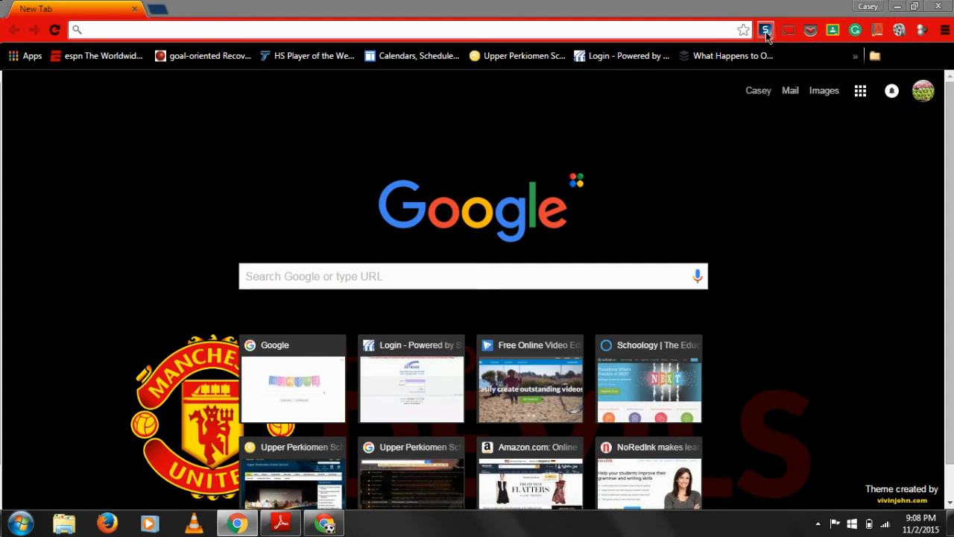
{"action": "left_click", "coordinate": [765, 32]}
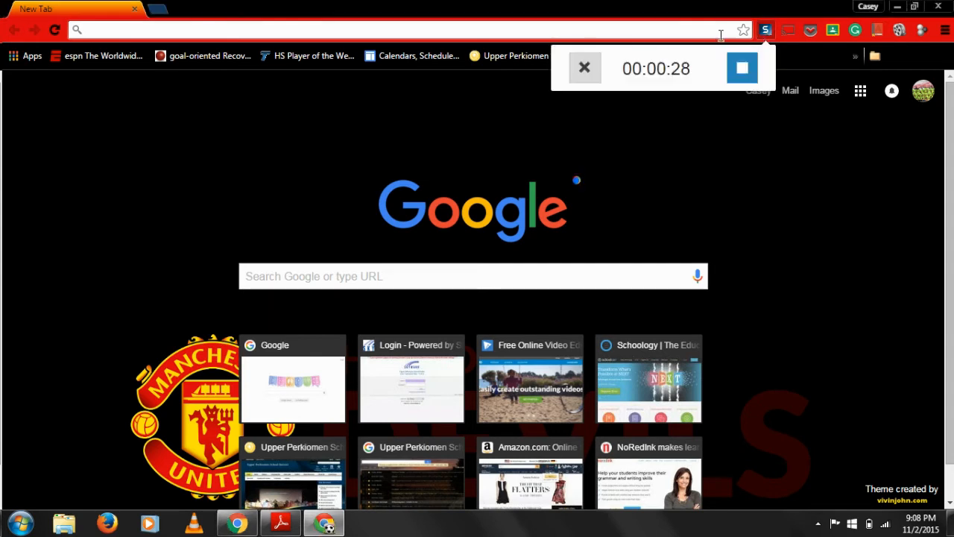
{"action": "left_click", "coordinate": [689, 165]}
Open the WeVideo website and log in with the Google account
{"action": "left_click", "coordinate": [371, 28]}
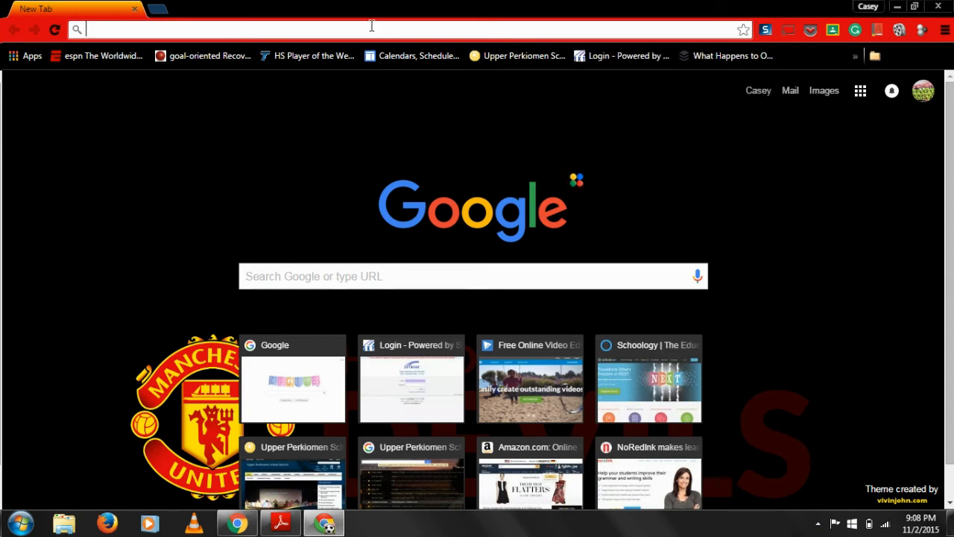
{"action": "type", "text": "wevideo.com"}
{"action": "key", "text": "Return"}
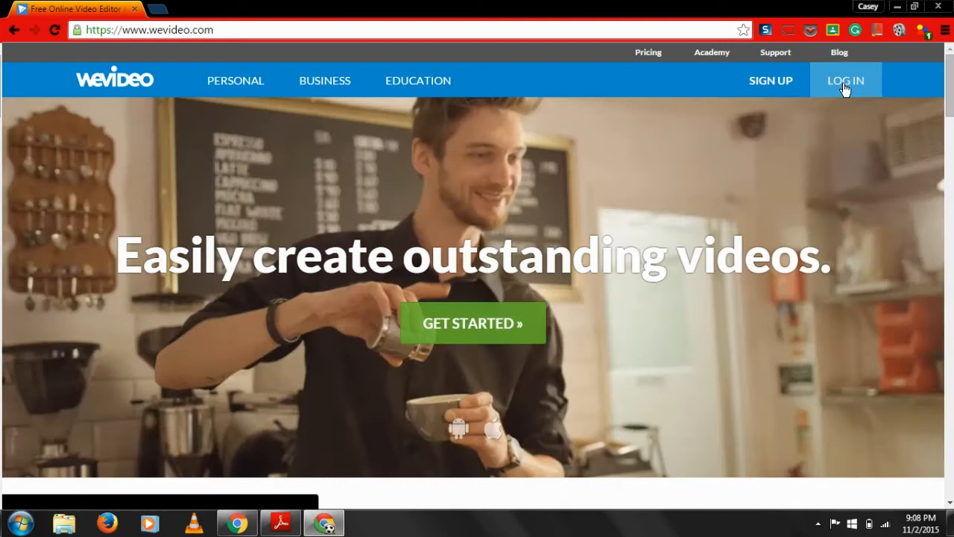
{"action": "left_click", "coordinate": [843, 88]}
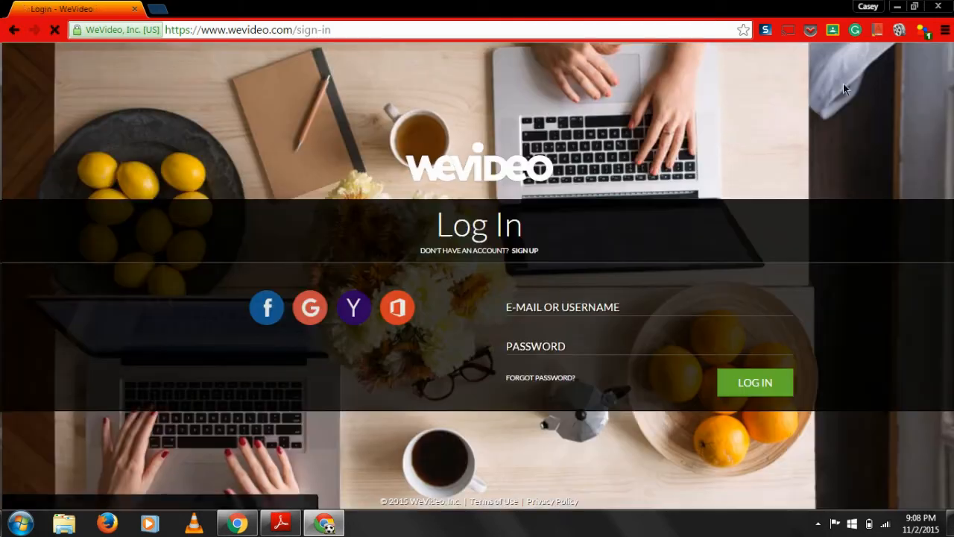
{"action": "left_click", "coordinate": [312, 308]}
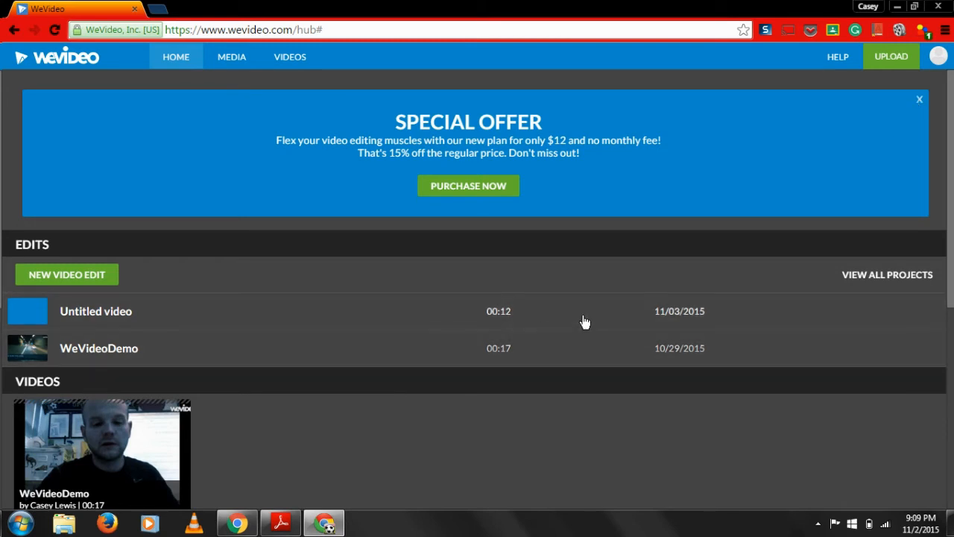
Dismiss the special offer banner and create a new video edit
{"action": "left_click", "coordinate": [921, 102]}
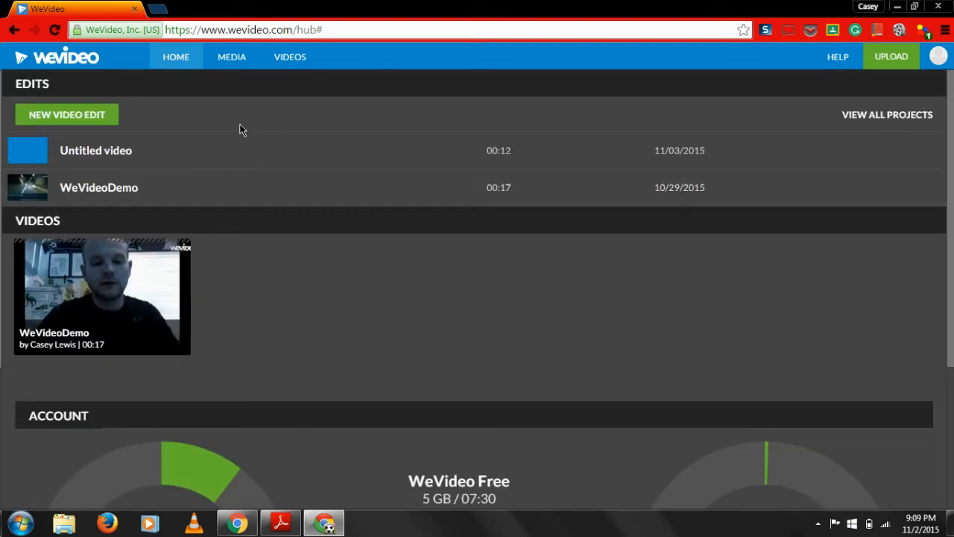
{"action": "left_click", "coordinate": [84, 118]}
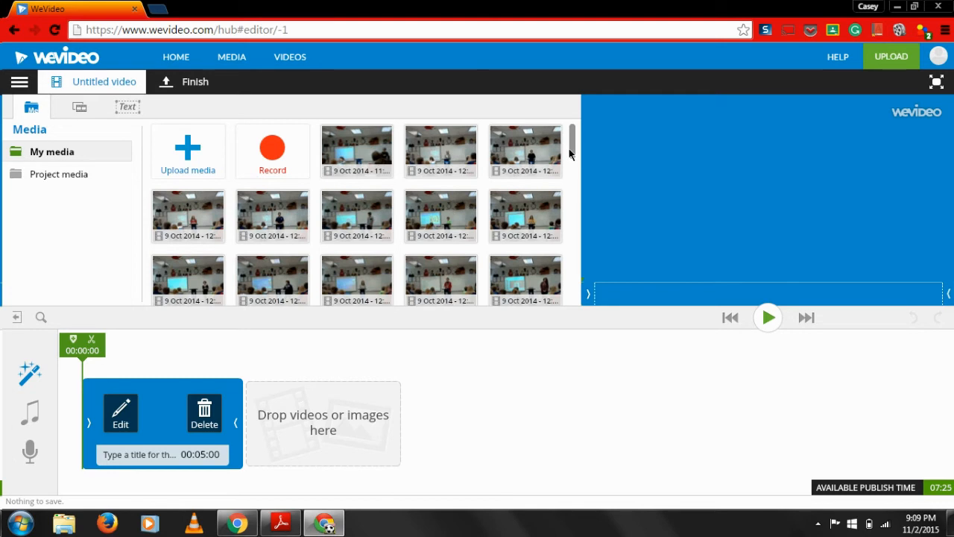
{"action": "mouse_move", "coordinate": [547, 135]}
{"action": "scroll", "coordinate": [571, 143], "scroll_direction": "down", "scroll_amount": 1}
{"action": "scroll", "coordinate": [571, 143], "scroll_direction": "up", "scroll_amount": 1}
{"action": "mouse_move", "coordinate": [535, 155]}
{"action": "mouse_move", "coordinate": [426, 281]}
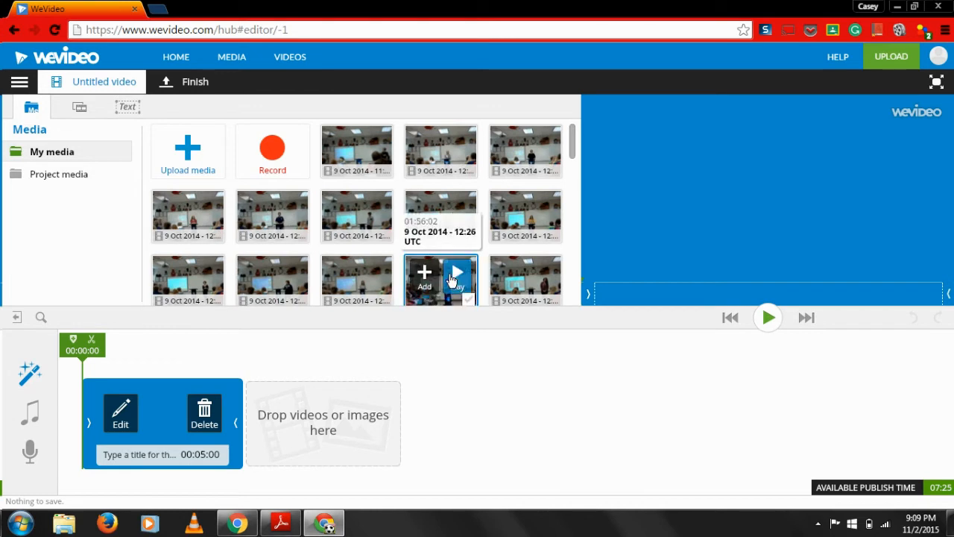
{"action": "mouse_move", "coordinate": [375, 159]}
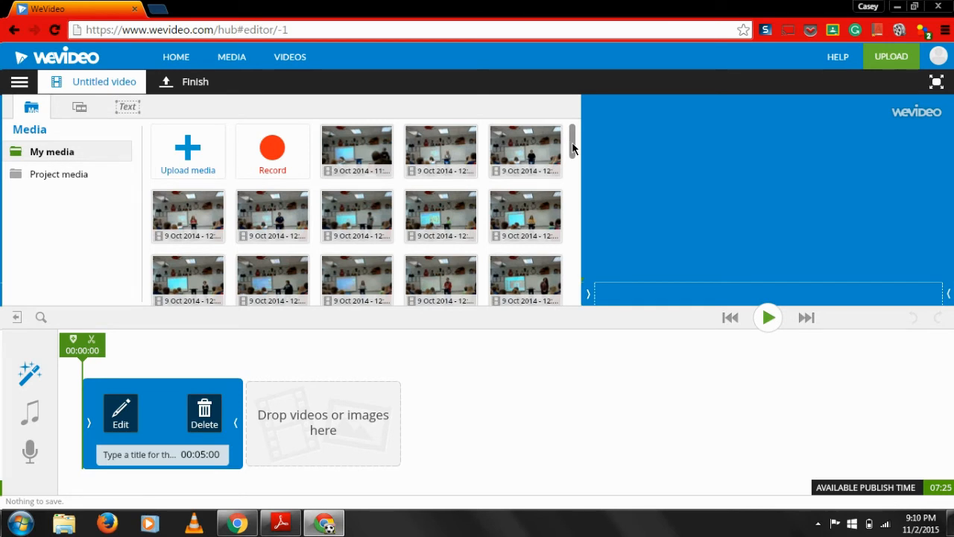
Record a short webcam clip with audio, save it to My Media and close the upload status
{"action": "left_click", "coordinate": [278, 162]}
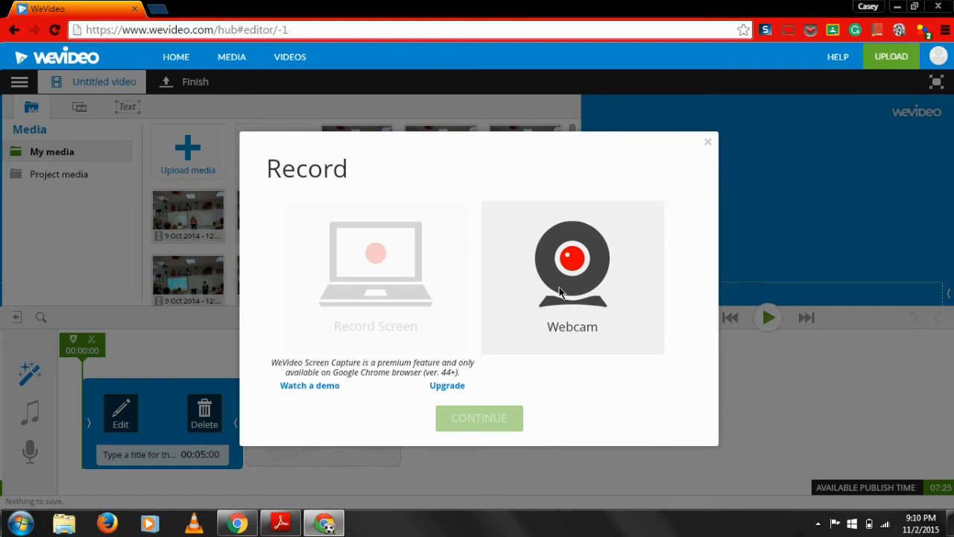
{"action": "left_click", "coordinate": [582, 295]}
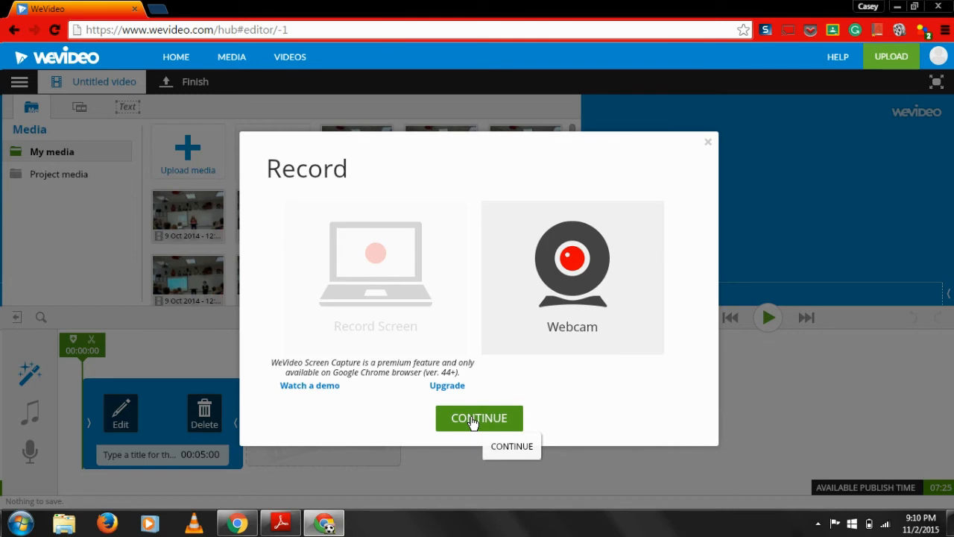
{"action": "left_click", "coordinate": [471, 420]}
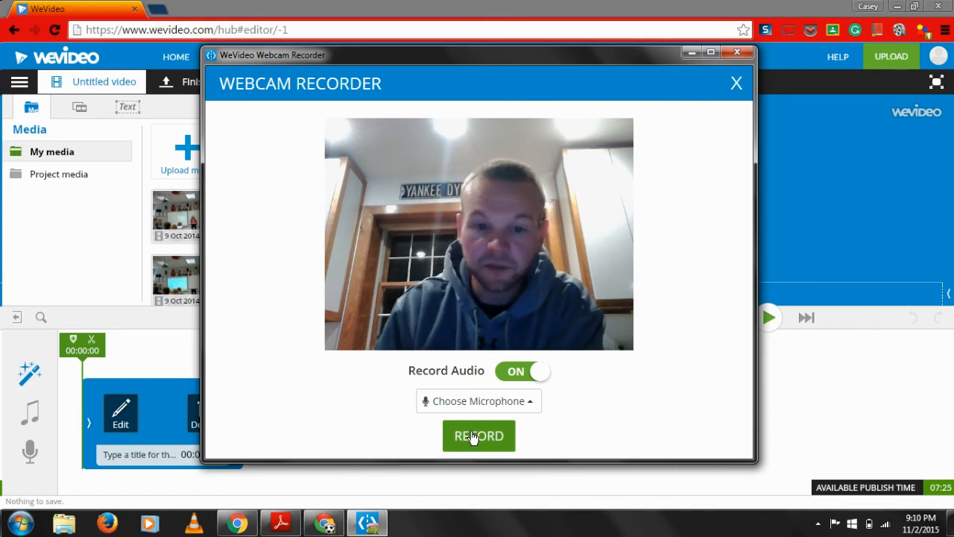
{"action": "left_click", "coordinate": [472, 437]}
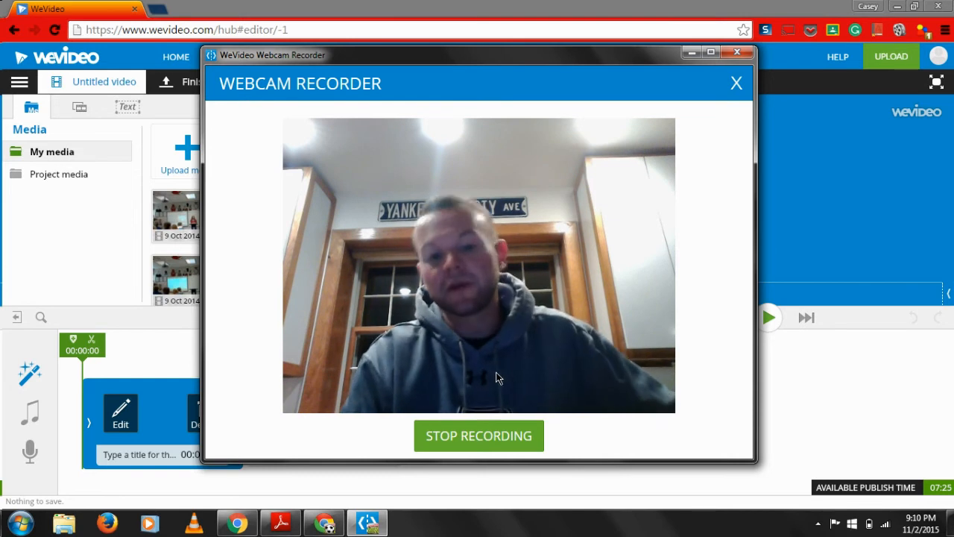
{"action": "left_click", "coordinate": [486, 435]}
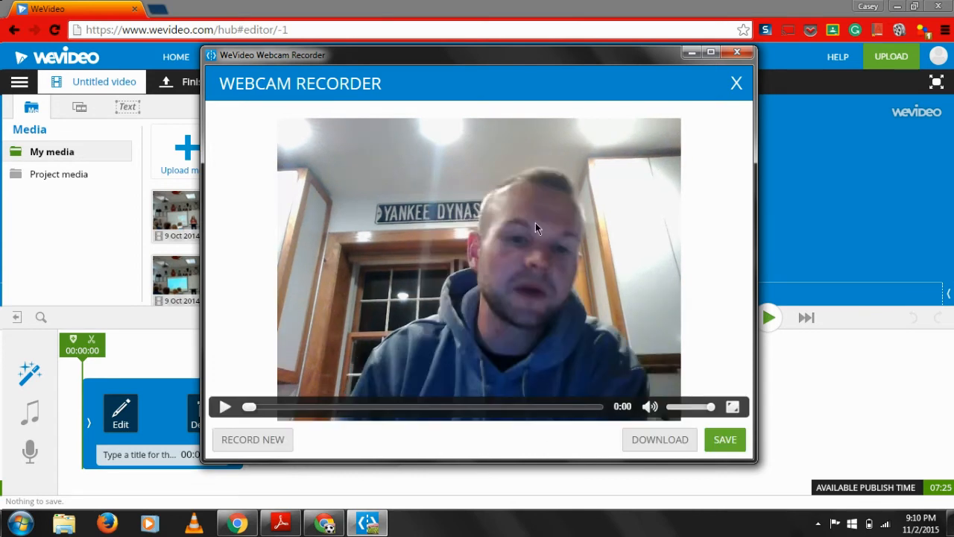
{"action": "left_click", "coordinate": [733, 441]}
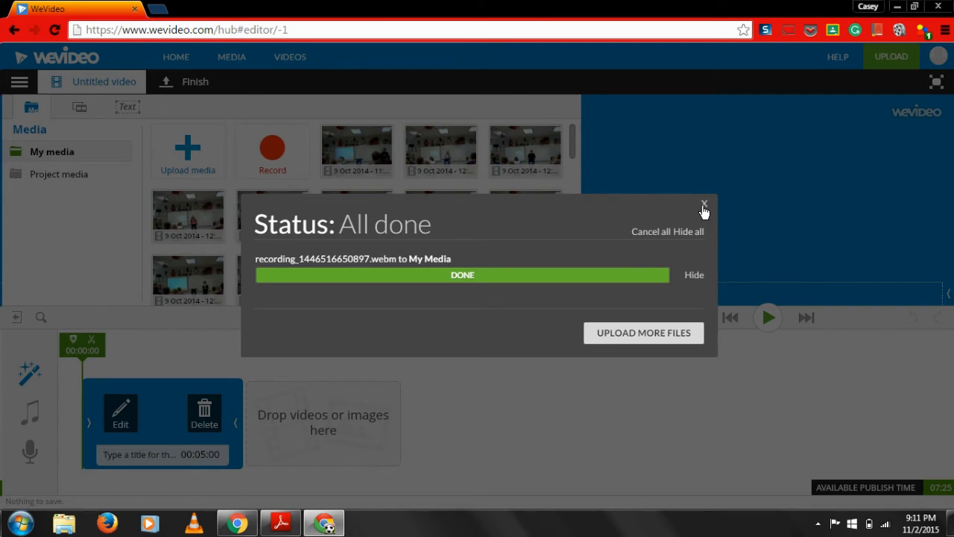
{"action": "left_click", "coordinate": [704, 204]}
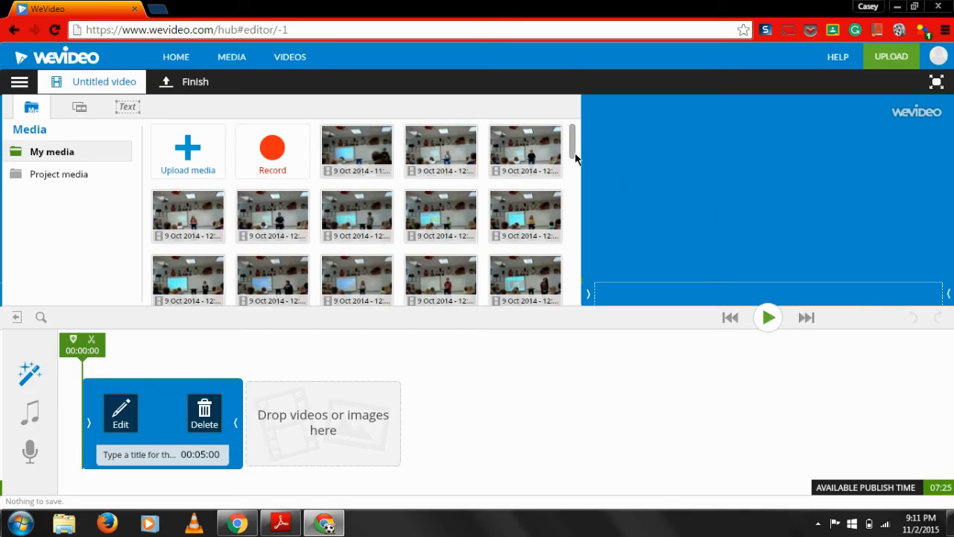
Add the last webcam recording in My media to the timeline, right after the title clip
{"action": "left_click_drag", "start_coordinate": [572, 154], "coordinate": [575, 300]}
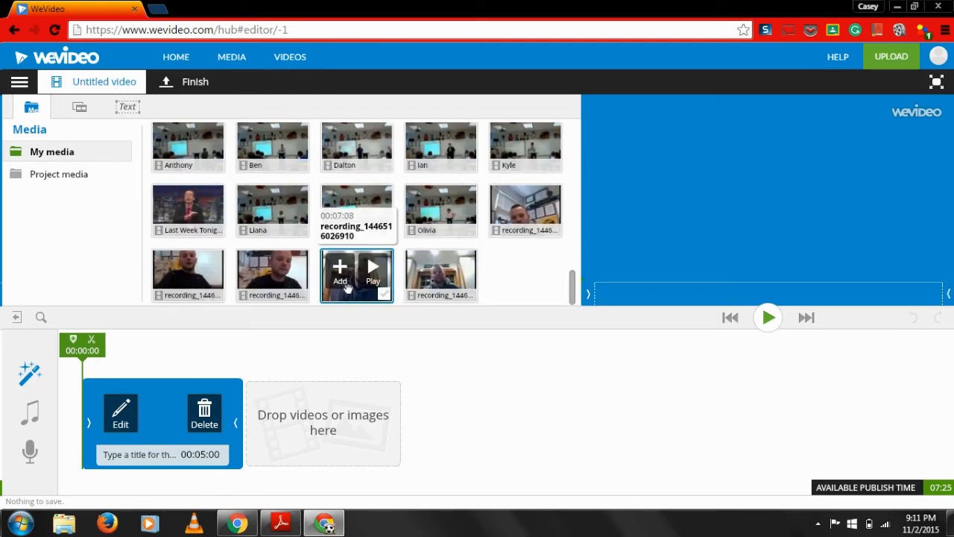
{"action": "left_click_drag", "start_coordinate": [442, 301], "coordinate": [318, 448]}
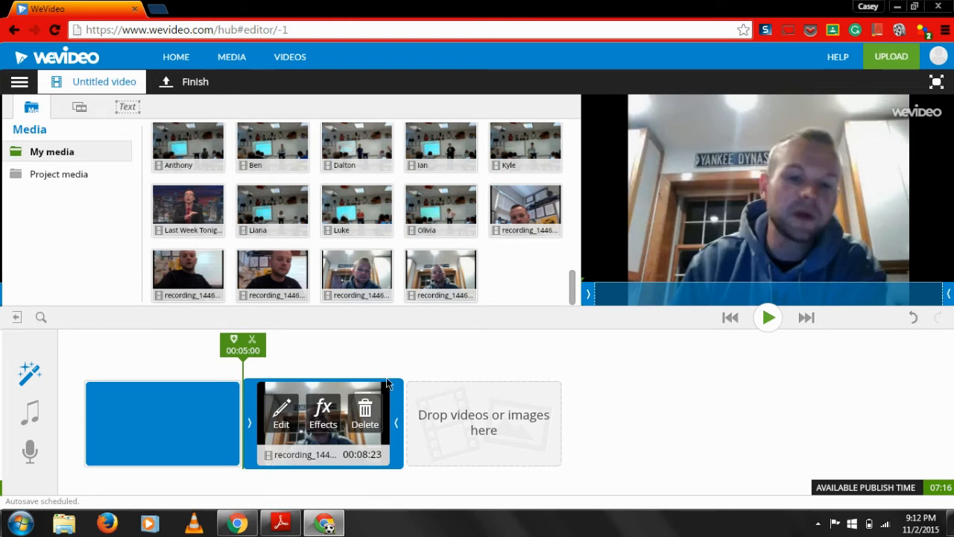
Open the text editor of the opening title clip and finish editing without entering a title
{"action": "left_click", "coordinate": [159, 385]}
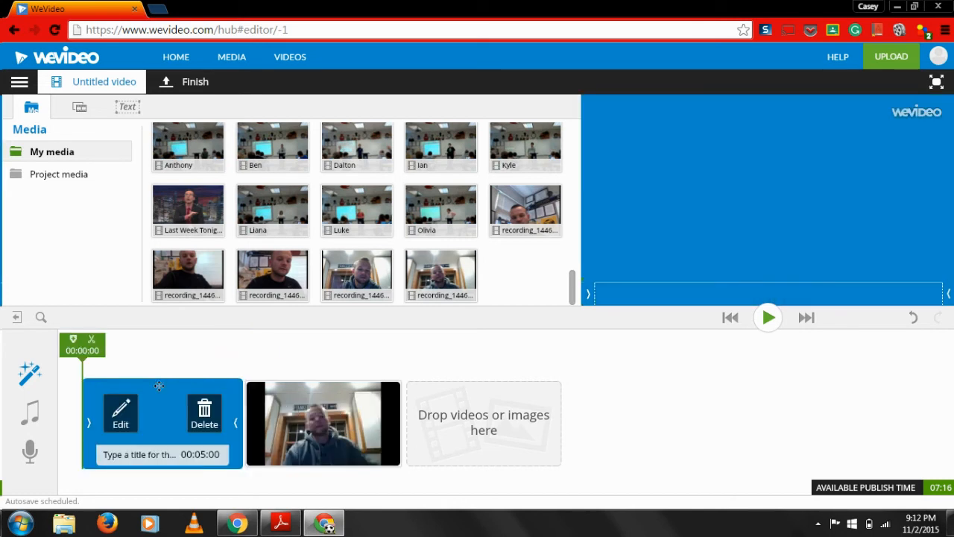
{"action": "left_click", "coordinate": [117, 416]}
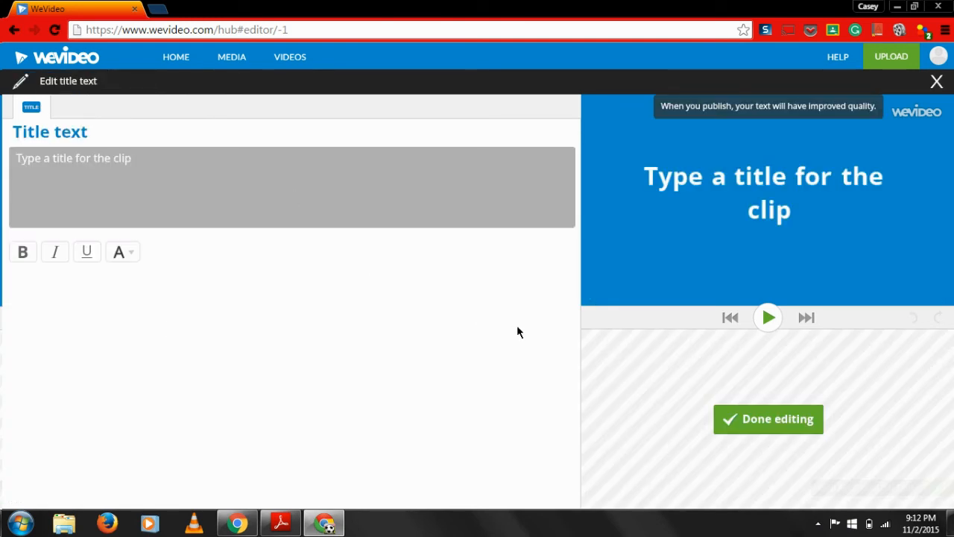
{"action": "left_click", "coordinate": [749, 421]}
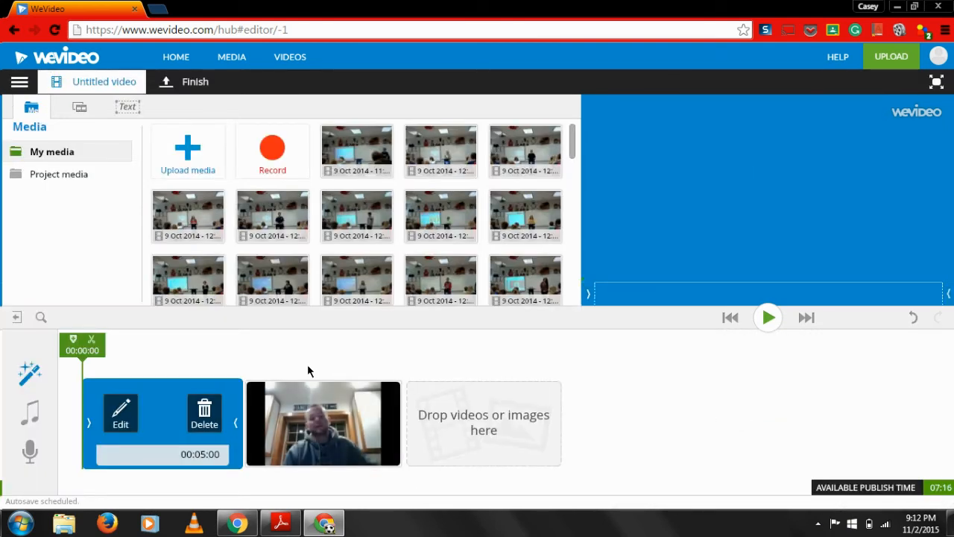
Apply the Clean Steel theme to the video
{"action": "left_click", "coordinate": [31, 381]}
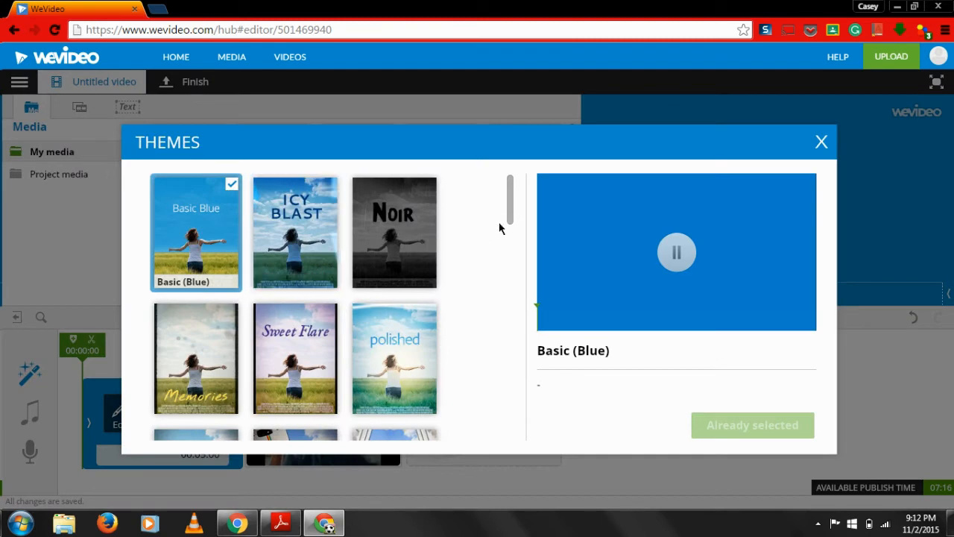
{"action": "left_click_drag", "start_coordinate": [510, 213], "coordinate": [506, 306]}
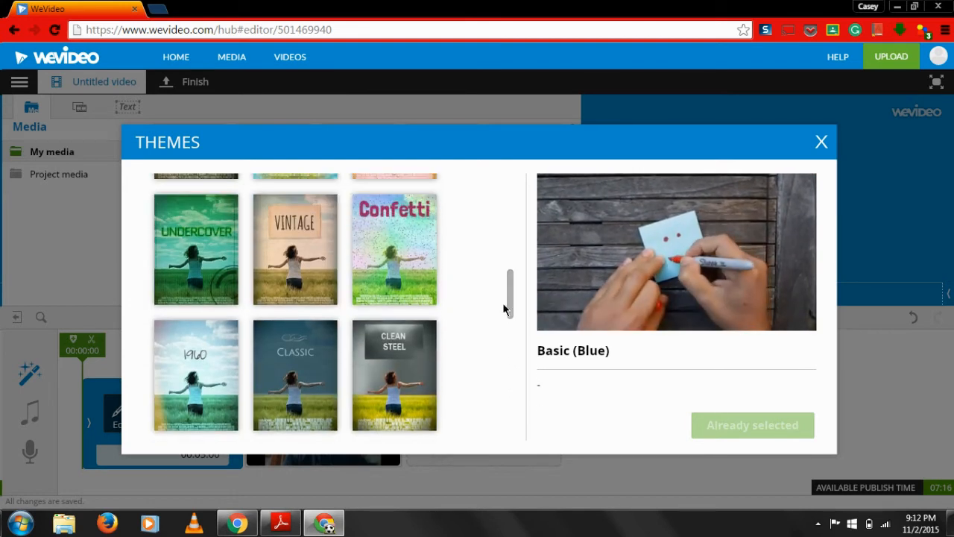
{"action": "left_click", "coordinate": [429, 328]}
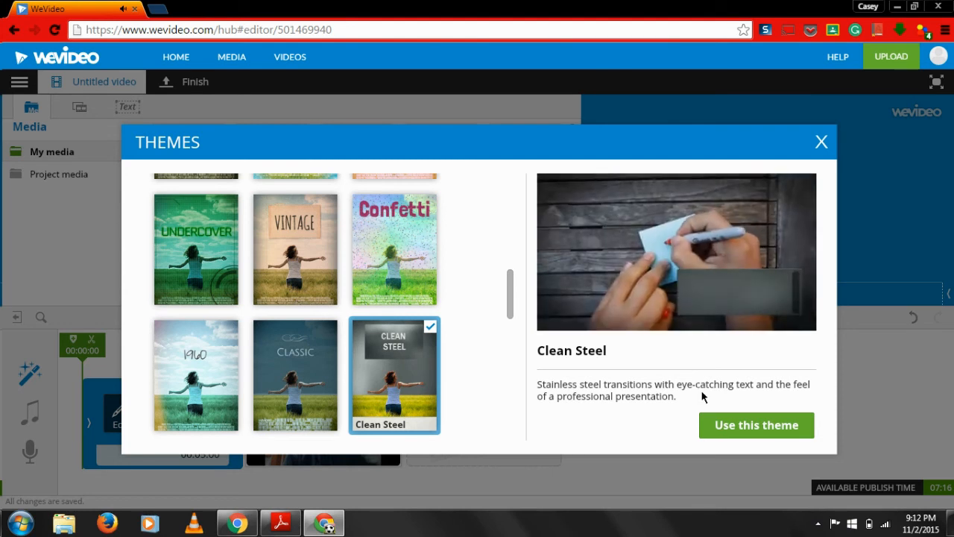
{"action": "left_click", "coordinate": [748, 427]}
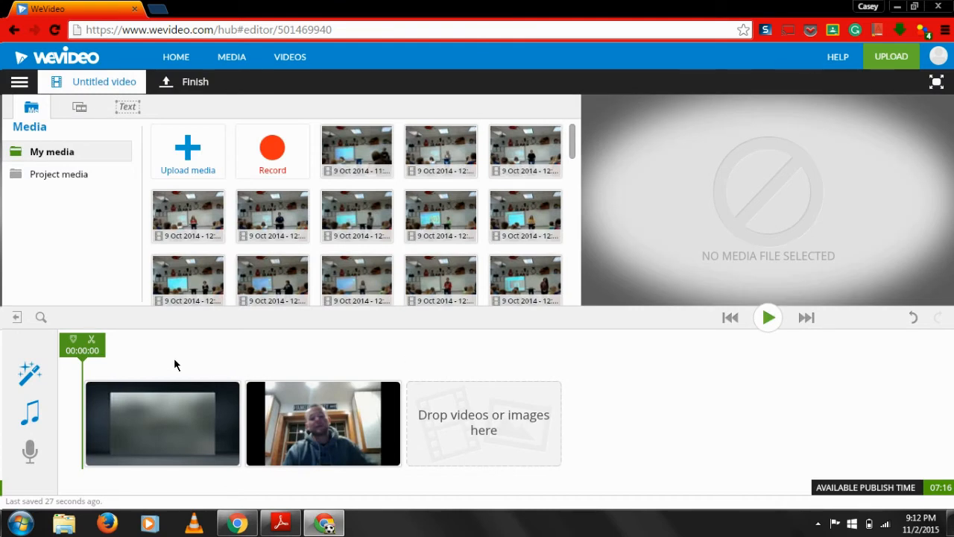
Examine the project's current audio and the Free music categories, leaving the soundtrack as it is
{"action": "mouse_move", "coordinate": [28, 417]}
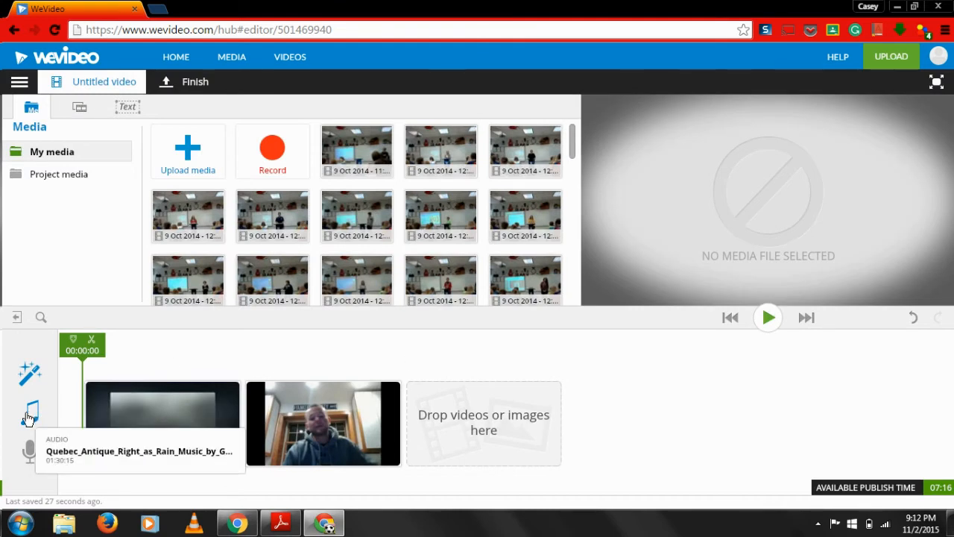
{"action": "left_click", "coordinate": [29, 414]}
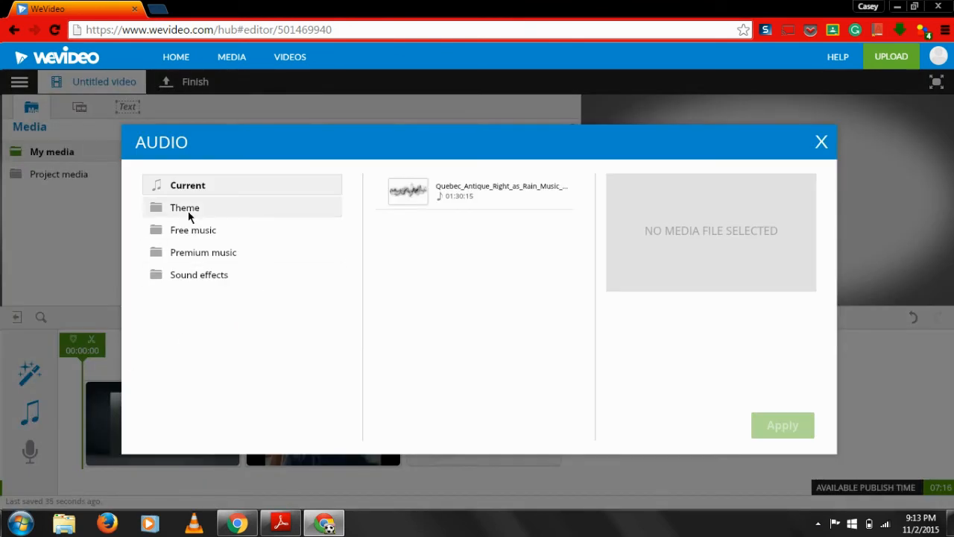
{"action": "left_click", "coordinate": [194, 233]}
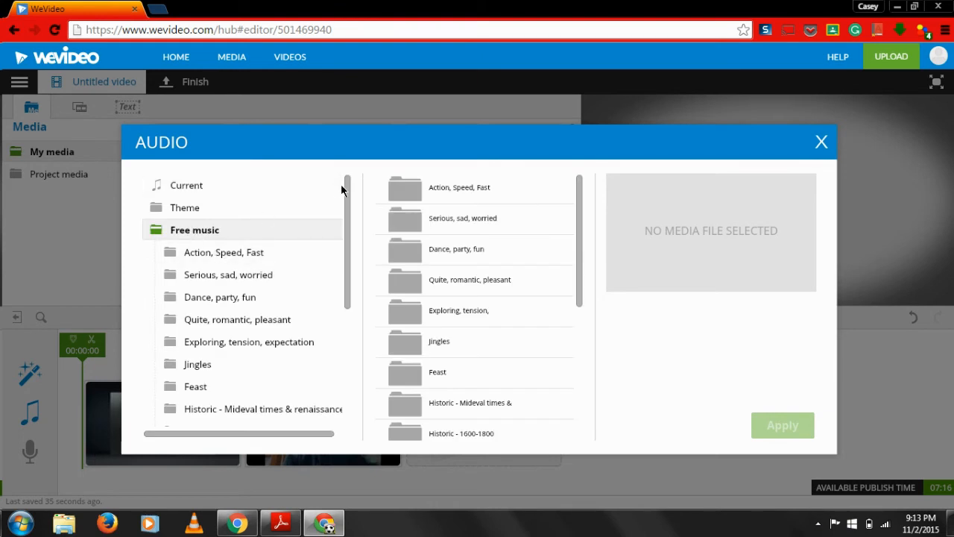
{"action": "left_click", "coordinate": [821, 142]}
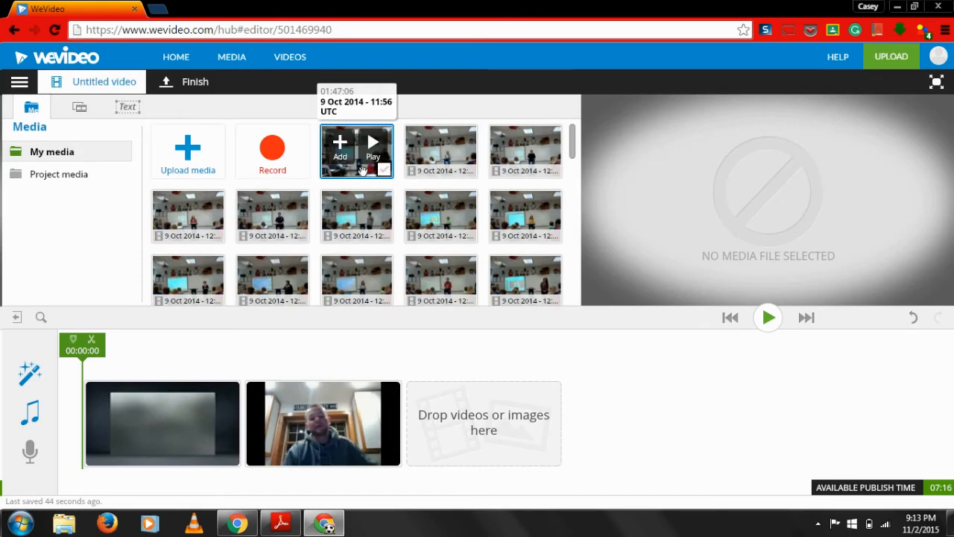
View the options for uploading more media files and importing from social sites, then close them
{"action": "left_click", "coordinate": [185, 160]}
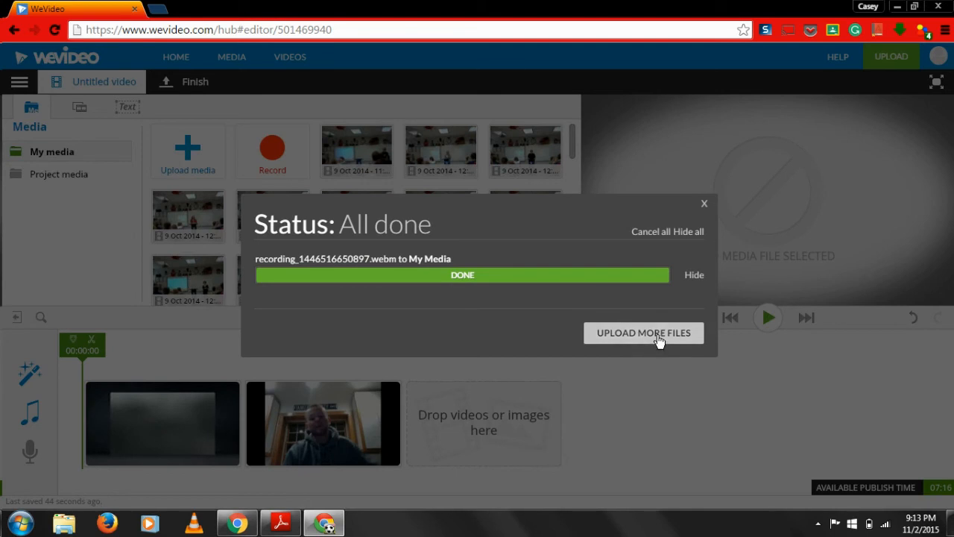
{"action": "left_click", "coordinate": [659, 341]}
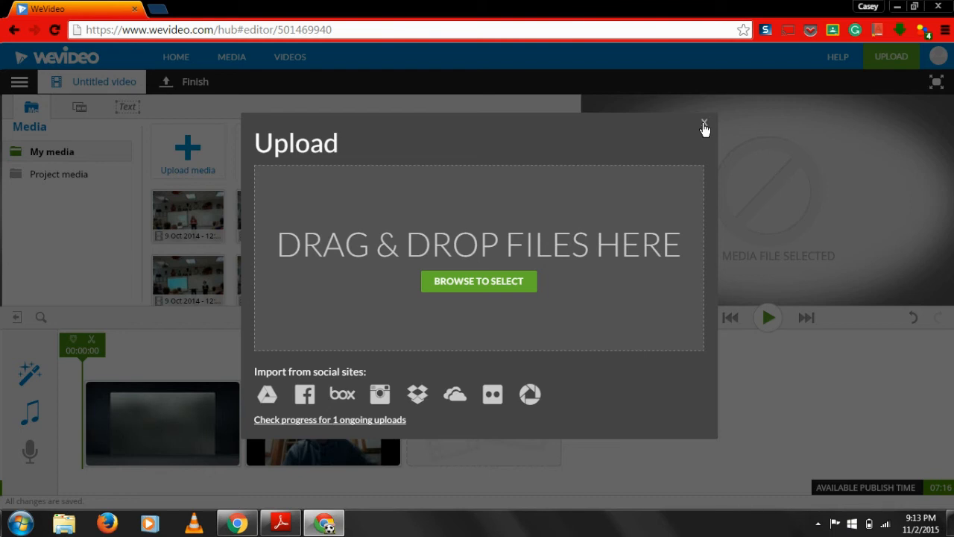
{"action": "left_click", "coordinate": [704, 126]}
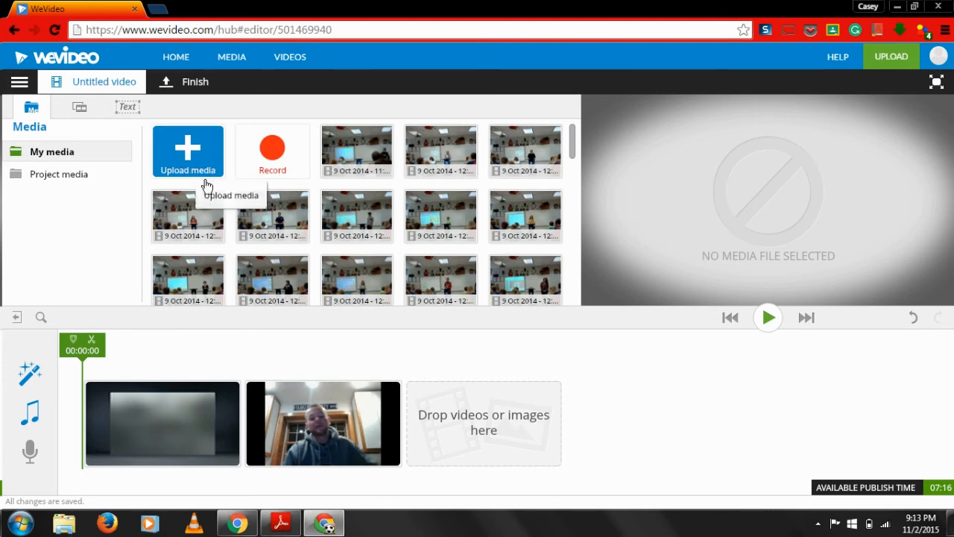
Play the edit from the start to preview the title and webcam clip with the theme applied
{"action": "mouse_move", "coordinate": [527, 167]}
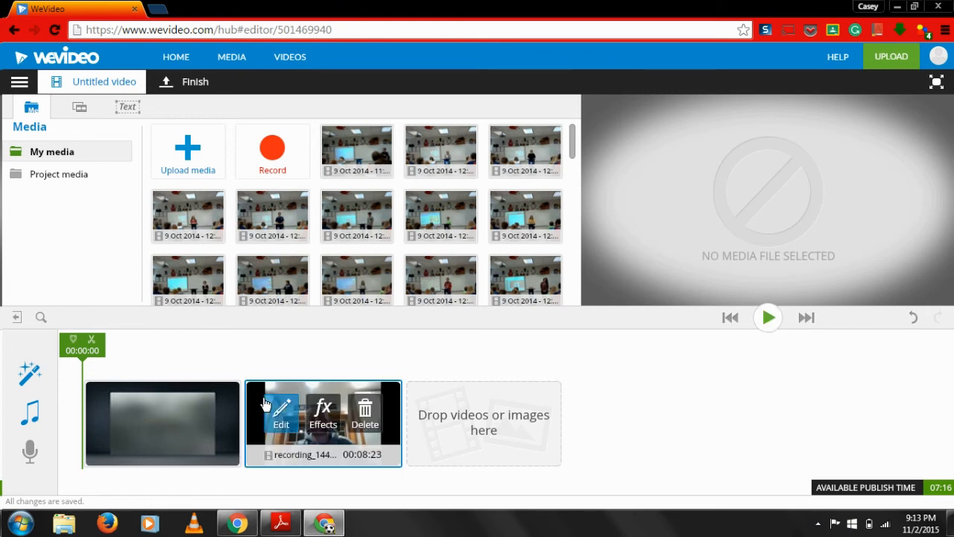
{"action": "mouse_move", "coordinate": [296, 390]}
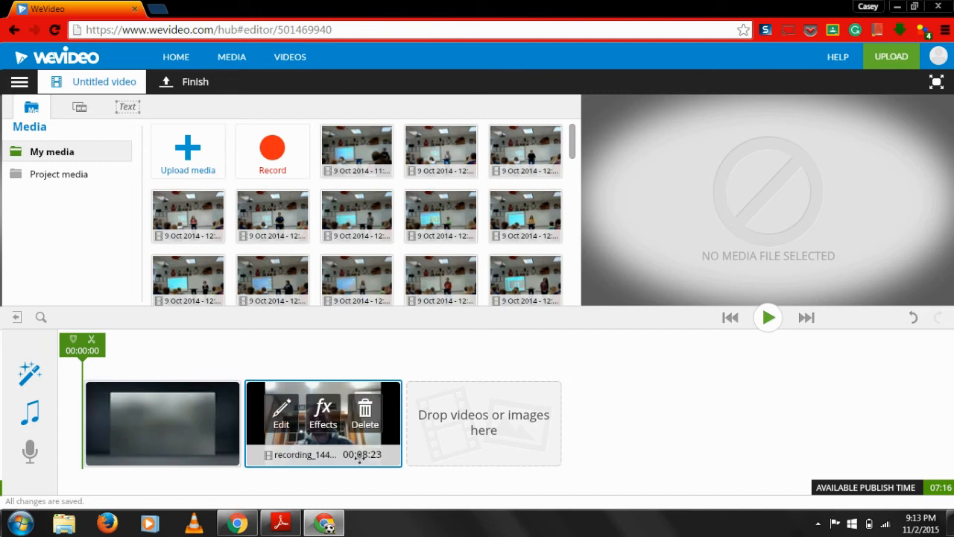
{"action": "left_click", "coordinate": [768, 319]}
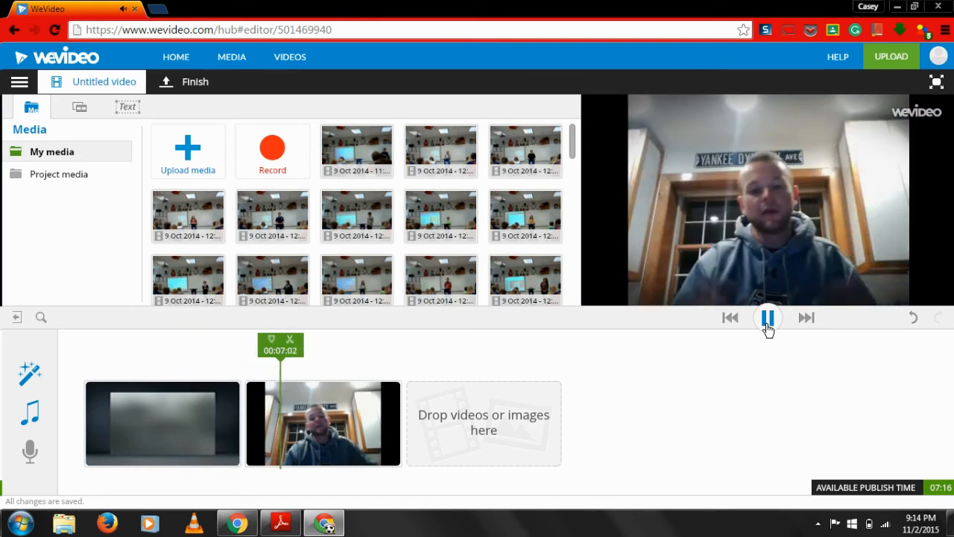
Stop the preview and return the playhead to the start of the video
{"action": "left_click", "coordinate": [767, 319]}
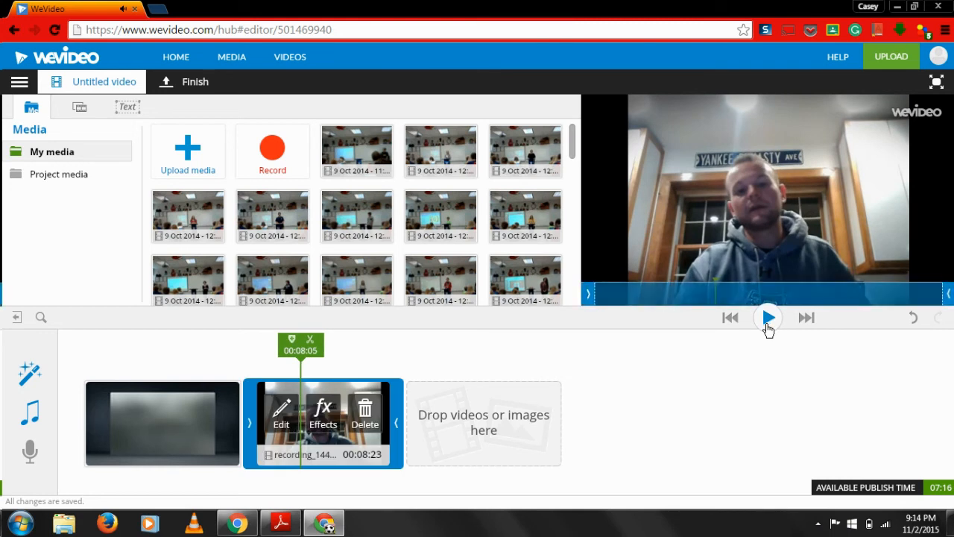
{"action": "left_click", "coordinate": [735, 325]}
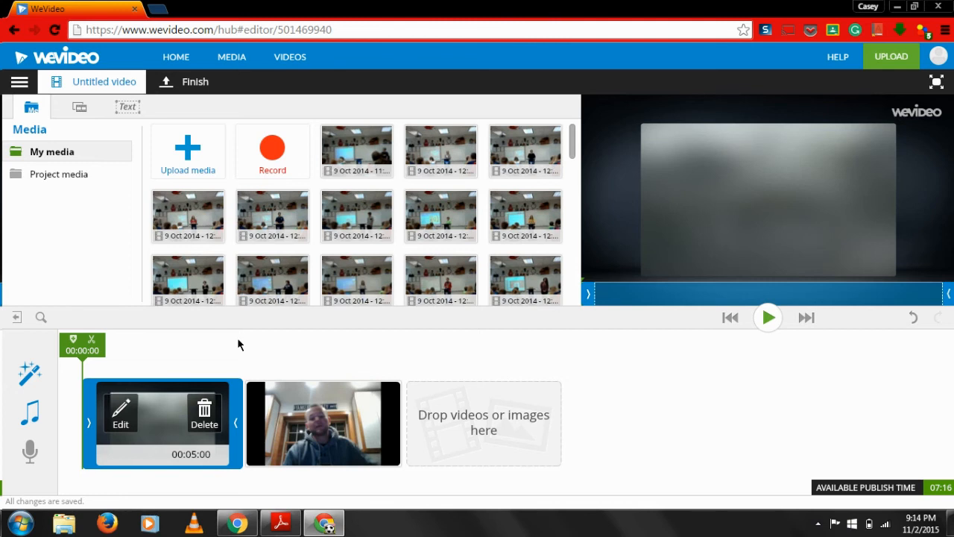
{"action": "mouse_move", "coordinate": [337, 450]}
Switch the editor to Timeline mode and shorten the theme music to about 00:04:23, near the end of the title clip
{"action": "left_click", "coordinate": [20, 83]}
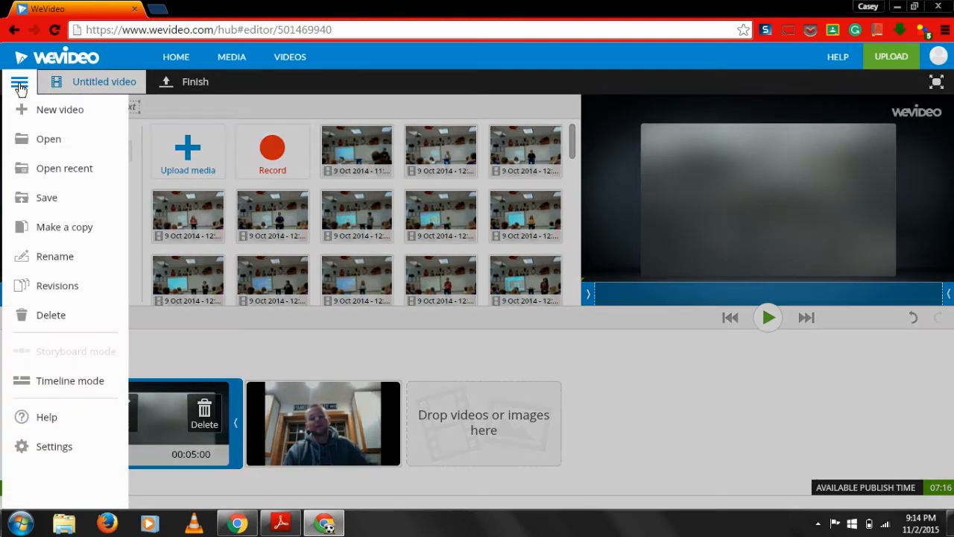
{"action": "left_click", "coordinate": [79, 383]}
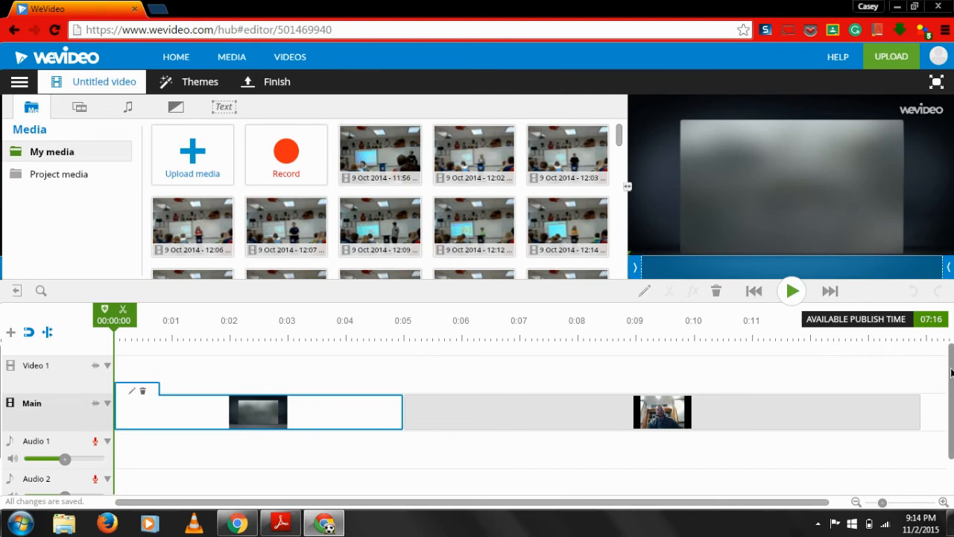
{"action": "left_click_drag", "start_coordinate": [952, 373], "coordinate": [951, 414]}
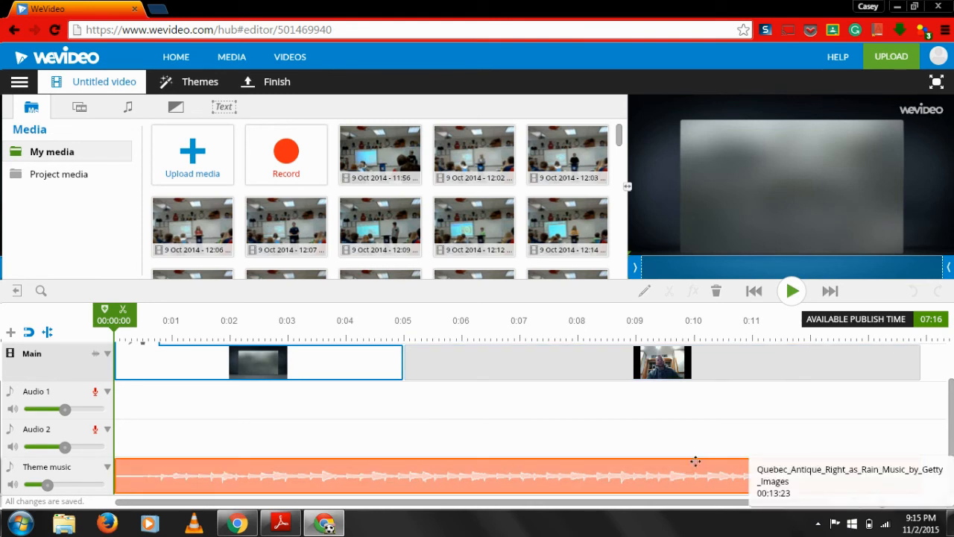
{"action": "left_click", "coordinate": [624, 469]}
{"action": "left_click_drag", "start_coordinate": [920, 472], "coordinate": [399, 481]}
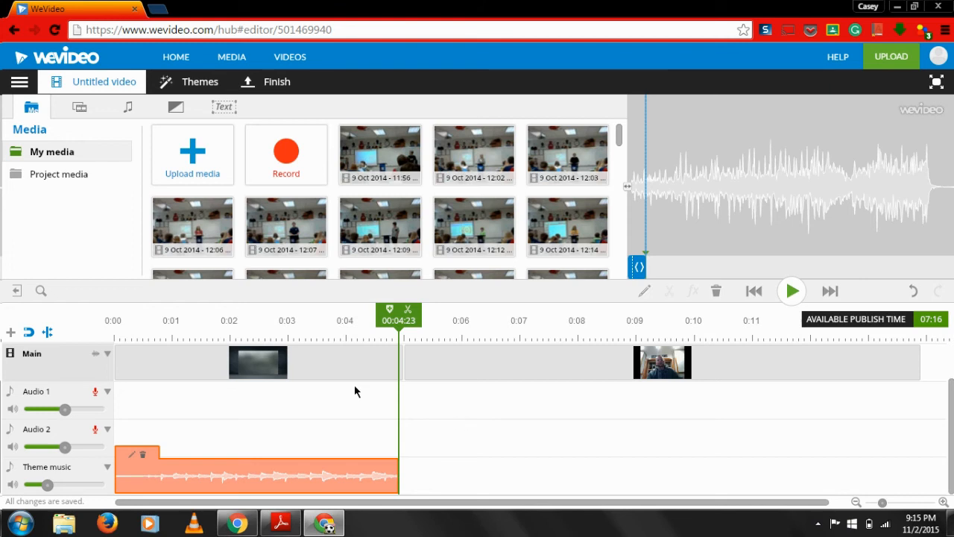
{"action": "left_click", "coordinate": [17, 85]}
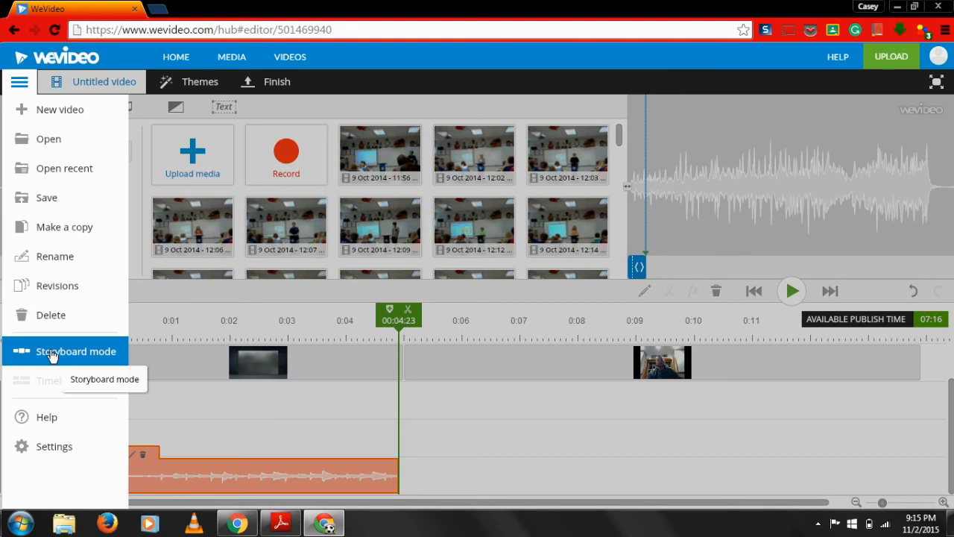
{"action": "left_click", "coordinate": [467, 408]}
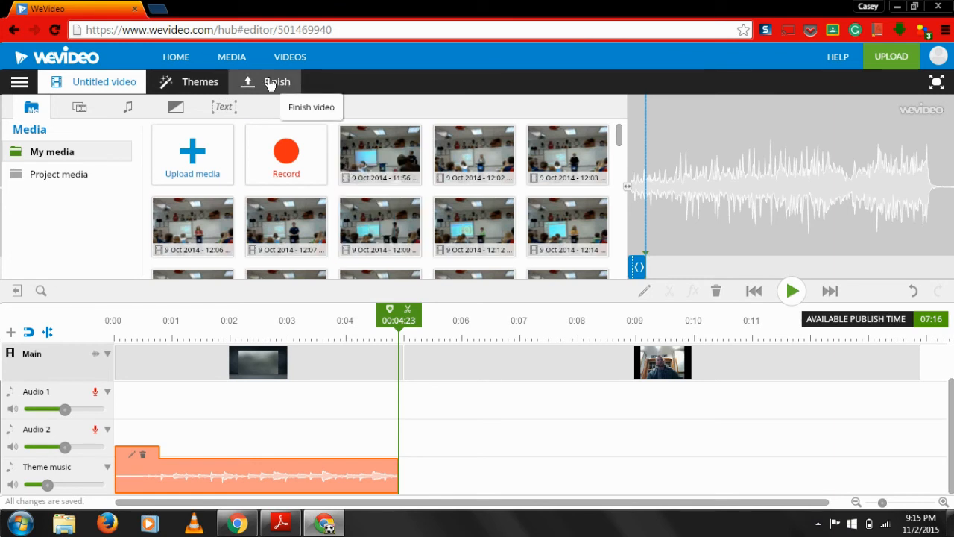
{"action": "left_click", "coordinate": [20, 84]}
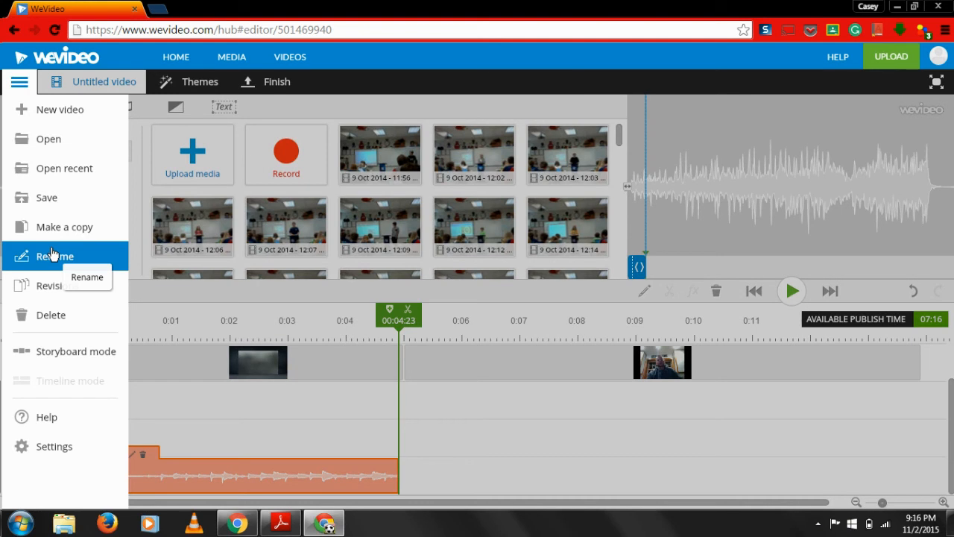
{"action": "left_click", "coordinate": [515, 398]}
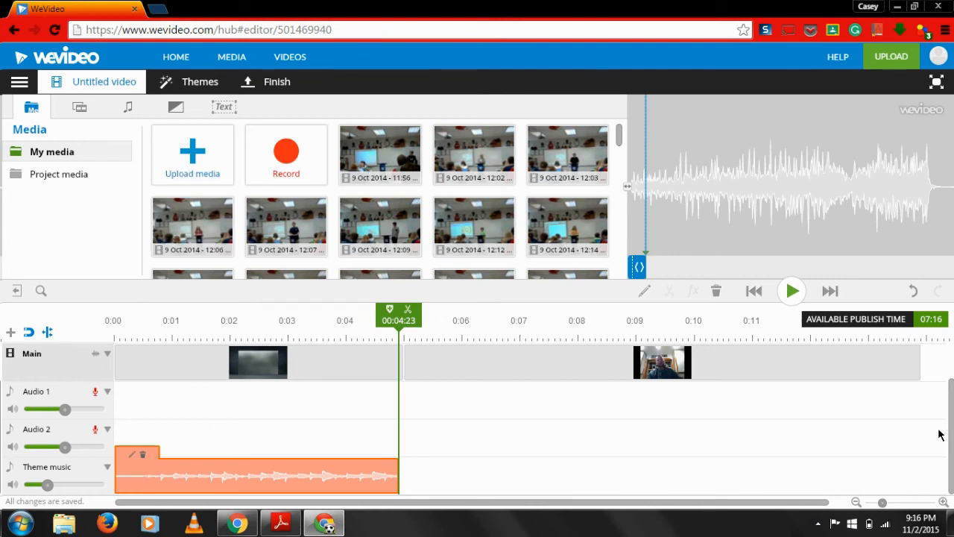
{"action": "mouse_move", "coordinate": [951, 432]}
{"action": "left_mouse_down"}
{"action": "mouse_move", "coordinate": [952, 397]}
{"action": "mouse_move", "coordinate": [952, 432]}
{"action": "left_mouse_up"}
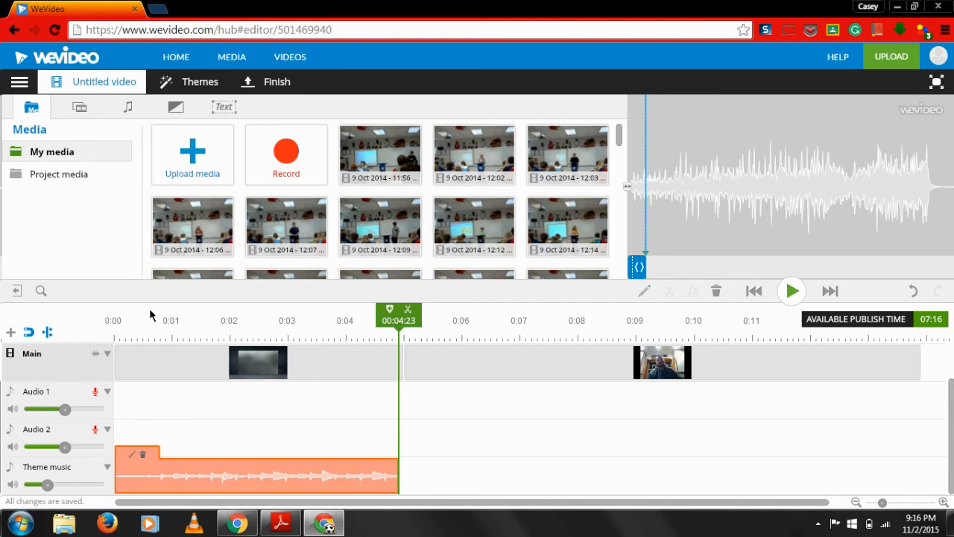
Switch the editor back to Storyboard mode, accepting the theme-based update of transitions and music
{"action": "left_click", "coordinate": [20, 82]}
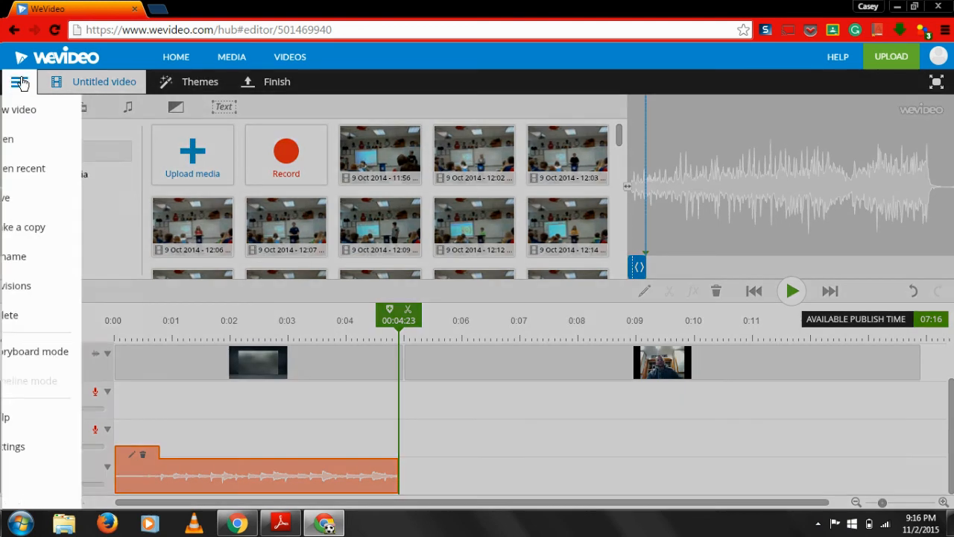
{"action": "left_click", "coordinate": [75, 352]}
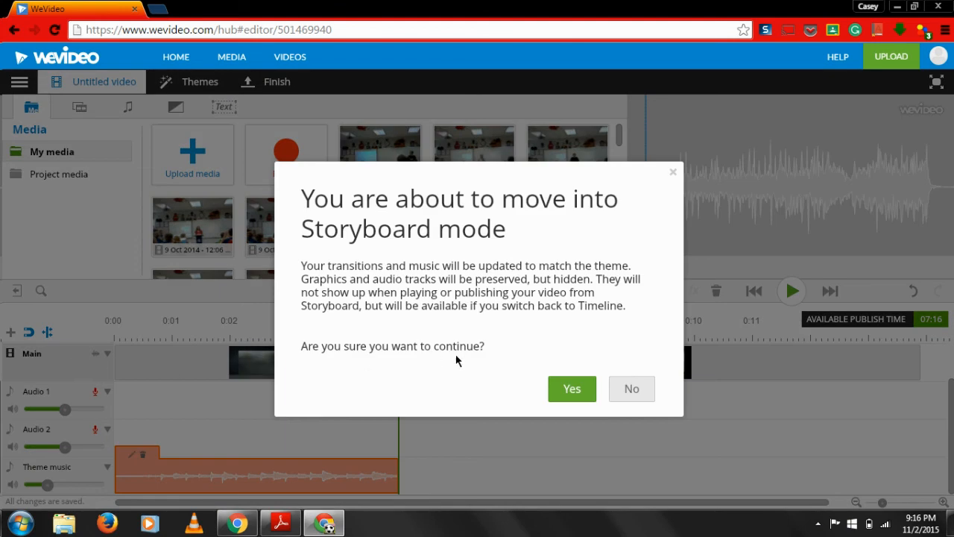
{"action": "left_click", "coordinate": [570, 389]}
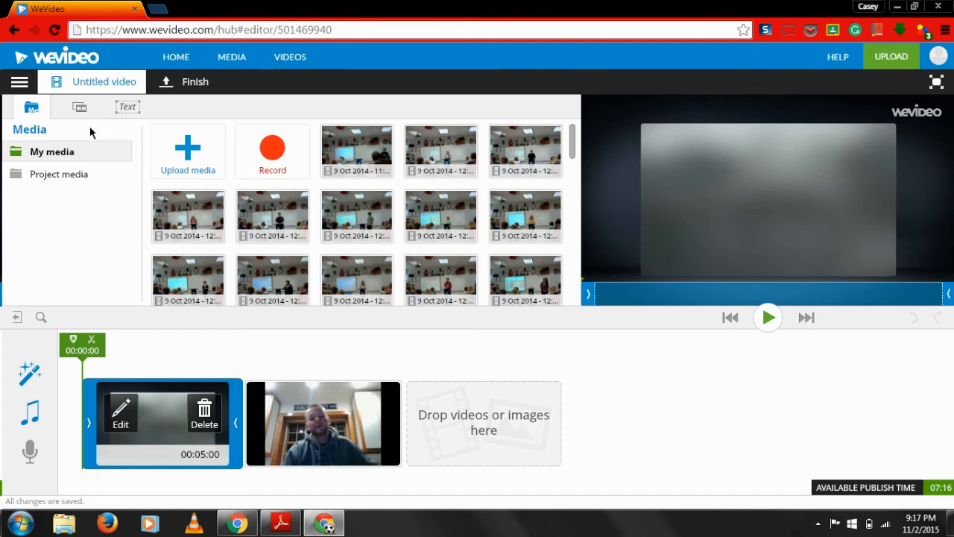
Insert the Heavenly Flight Through Clouds background between the title clip and the webcam recording
{"action": "left_click", "coordinate": [77, 107]}
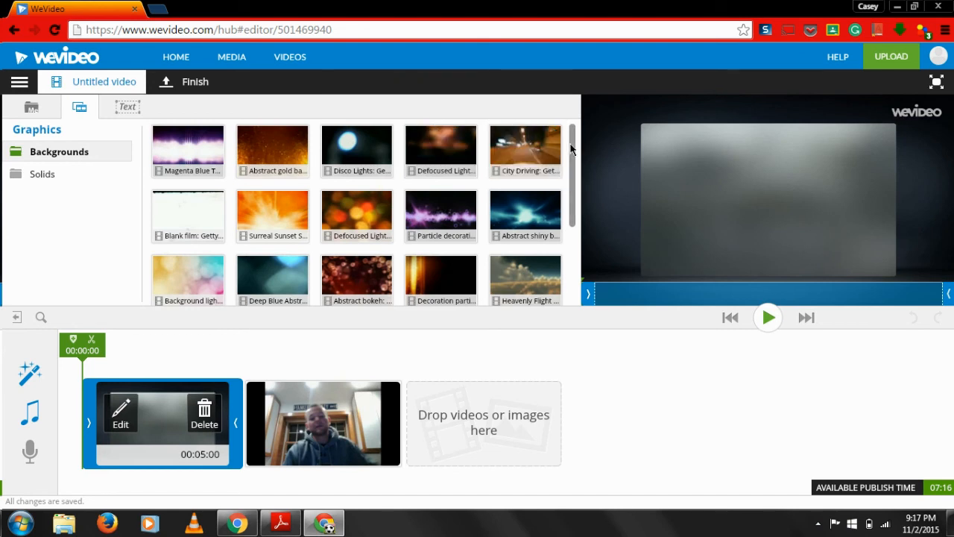
{"action": "left_click_drag", "start_coordinate": [569, 149], "coordinate": [567, 177]}
{"action": "mouse_move", "coordinate": [508, 216]}
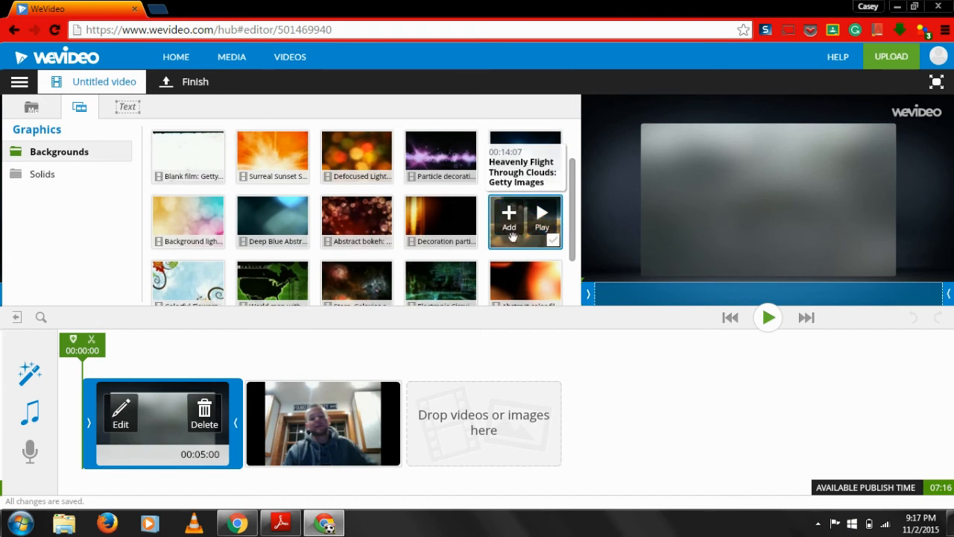
{"action": "left_click_drag", "start_coordinate": [521, 242], "coordinate": [313, 432]}
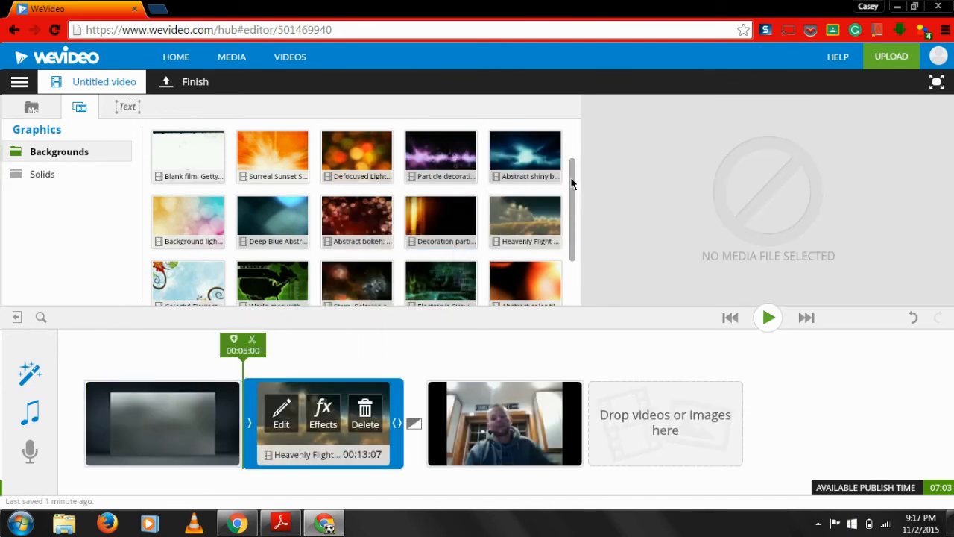
Preview the City Driving background from the graphics library without adding it
{"action": "scroll", "coordinate": [570, 194], "scroll_direction": "up", "scroll_amount": 1}
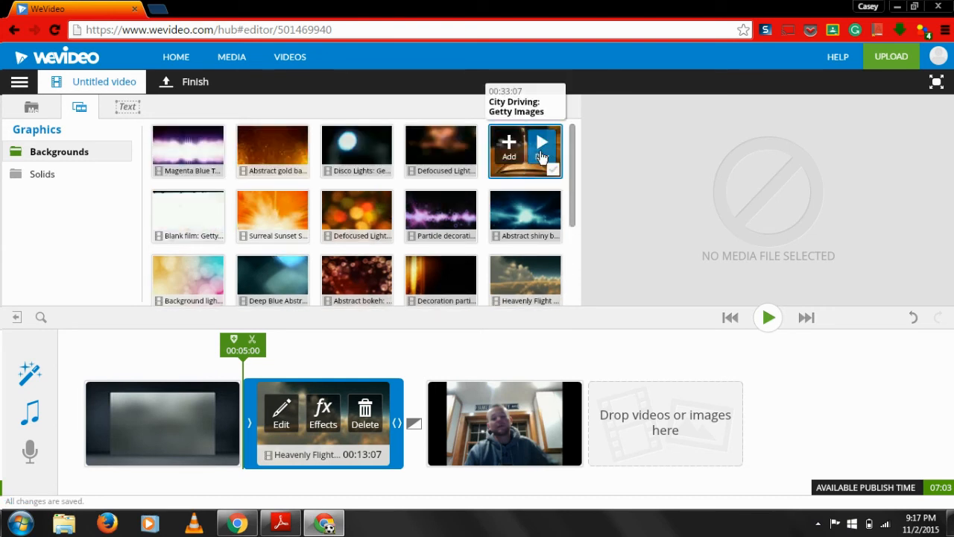
{"action": "left_click", "coordinate": [542, 155]}
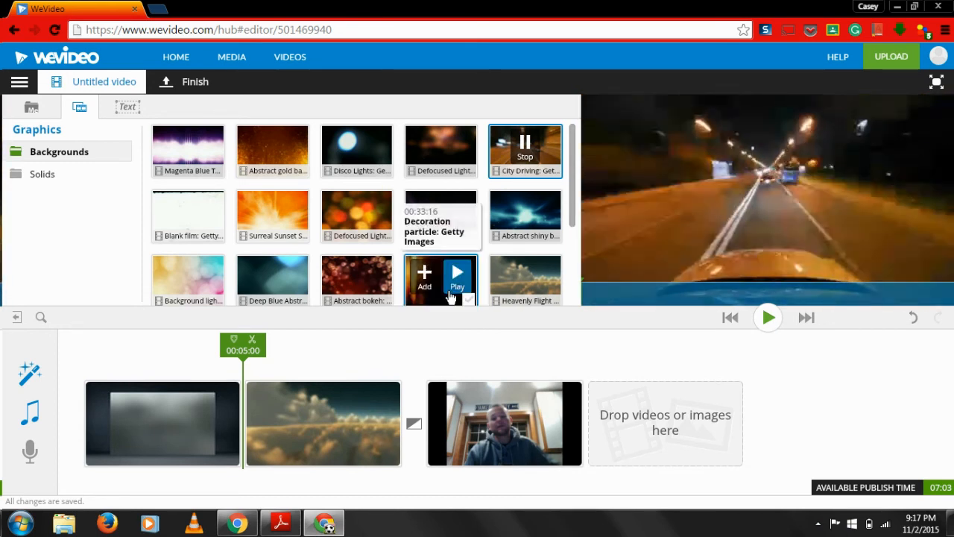
{"action": "mouse_move", "coordinate": [515, 201]}
{"action": "mouse_move", "coordinate": [513, 155]}
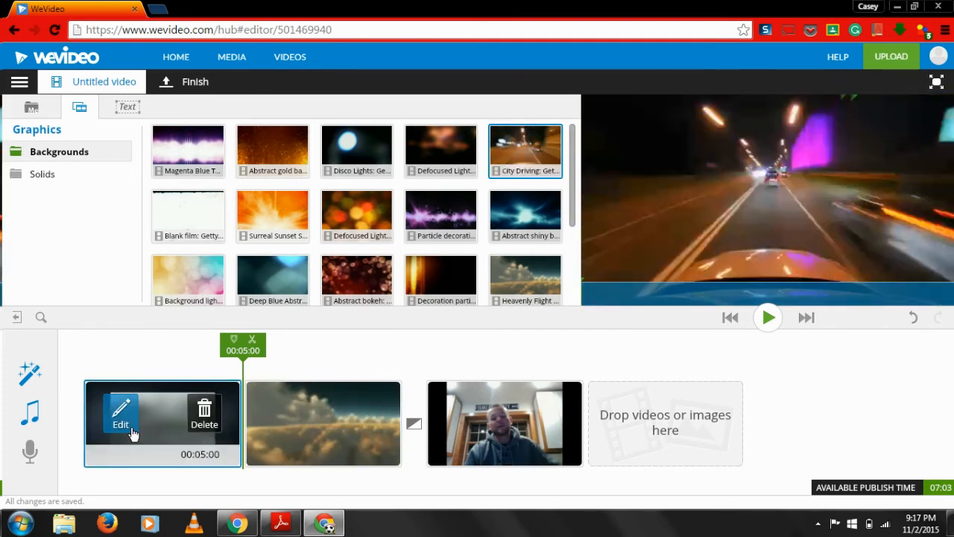
Delete the blank title clip and caption the clouds background clip "This is my title slide."
{"action": "left_click", "coordinate": [204, 414]}
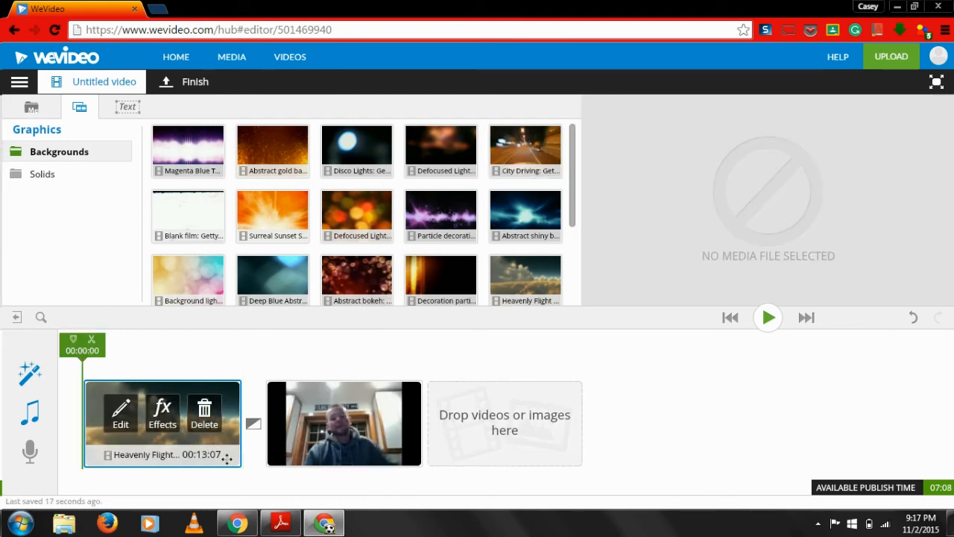
{"action": "left_click", "coordinate": [120, 412]}
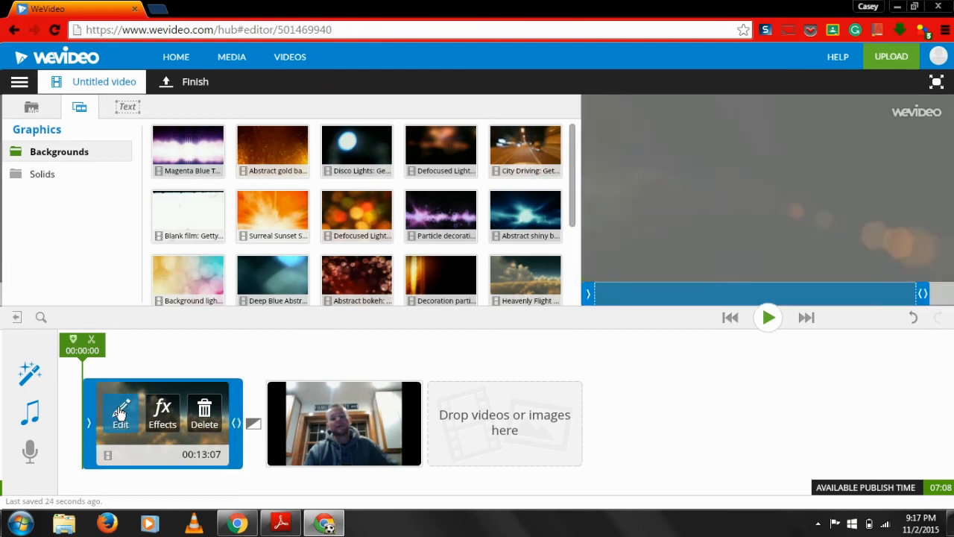
{"action": "left_click", "coordinate": [443, 188]}
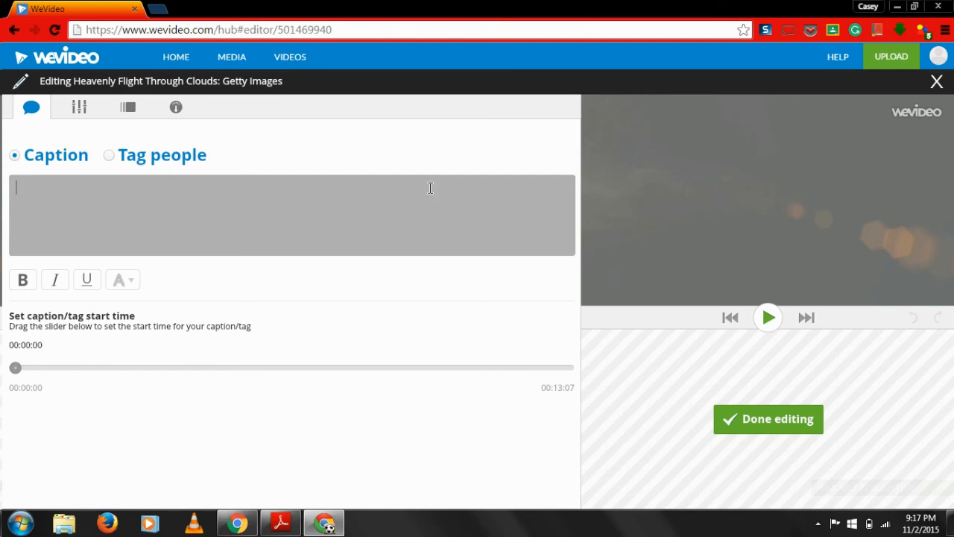
{"action": "type", "text": "This is my title slide."}
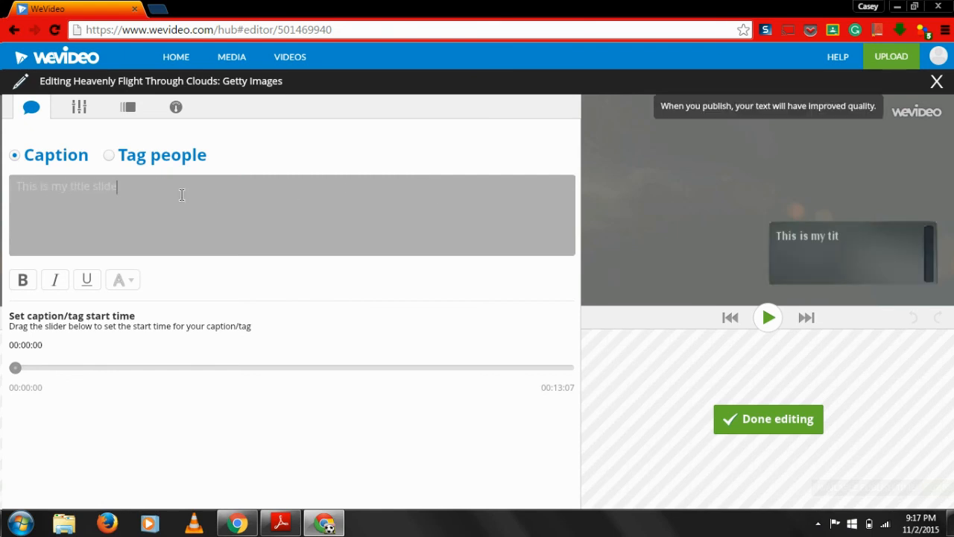
{"action": "left_click", "coordinate": [799, 415]}
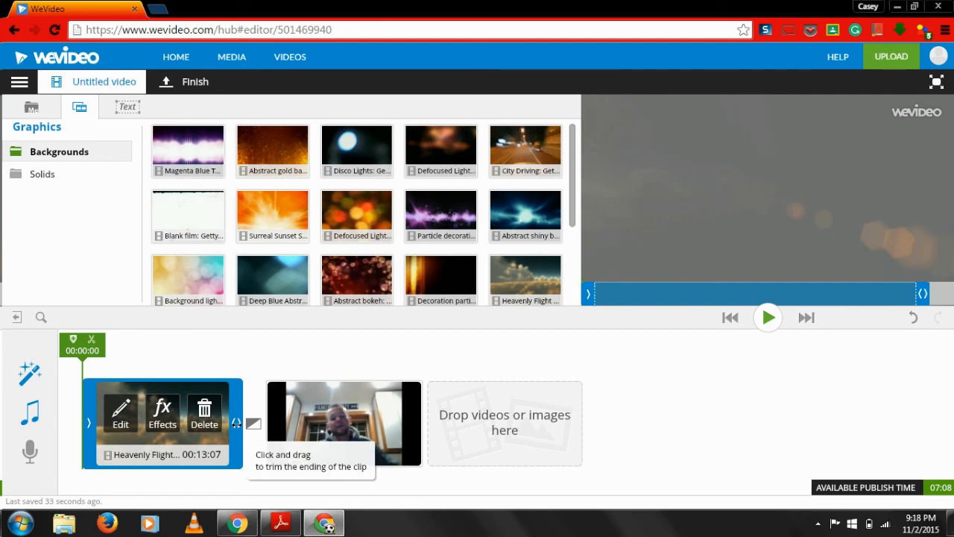
Trim the end of the clouds clip to 00:06:00 and view the current transition before the webcam clip
{"action": "left_click_drag", "start_coordinate": [236, 423], "coordinate": [196, 424]}
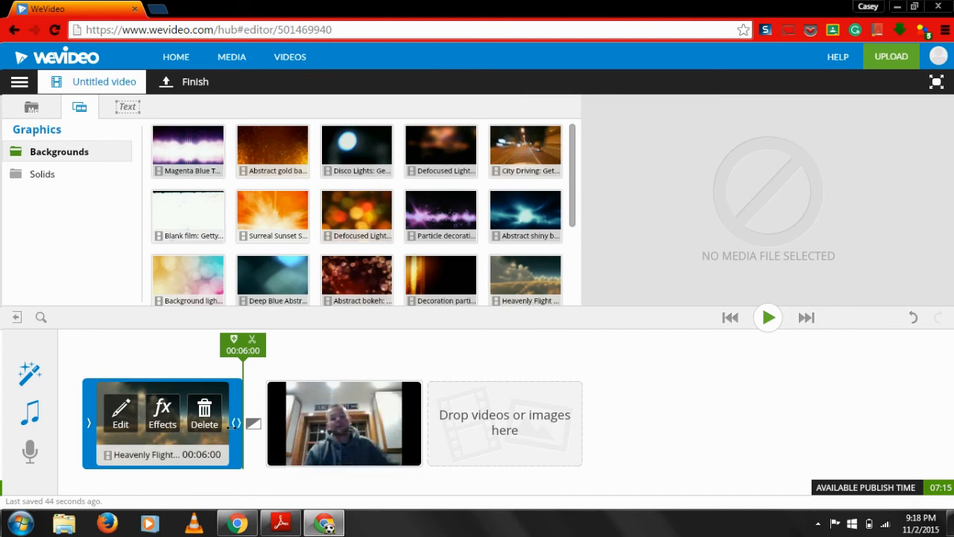
{"action": "left_click", "coordinate": [253, 425]}
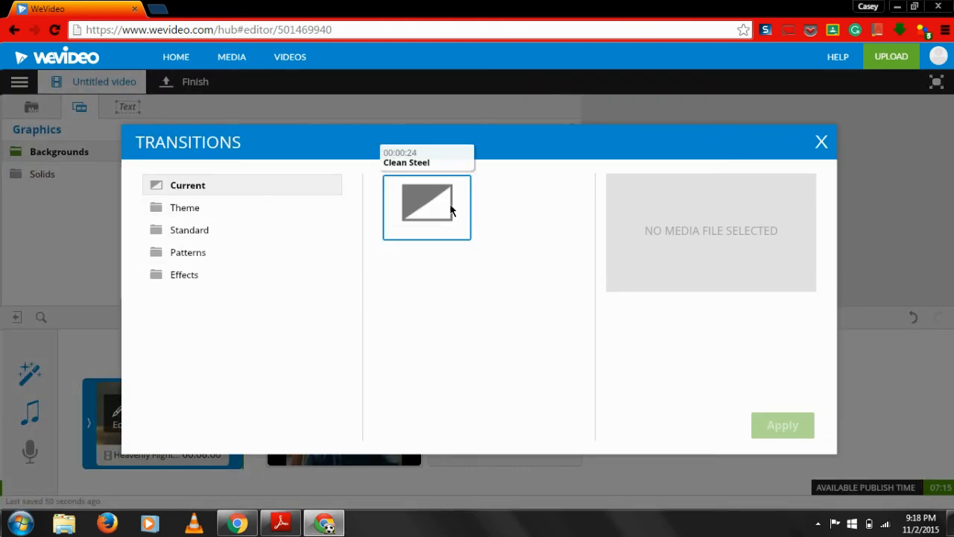
{"action": "left_click", "coordinate": [820, 143]}
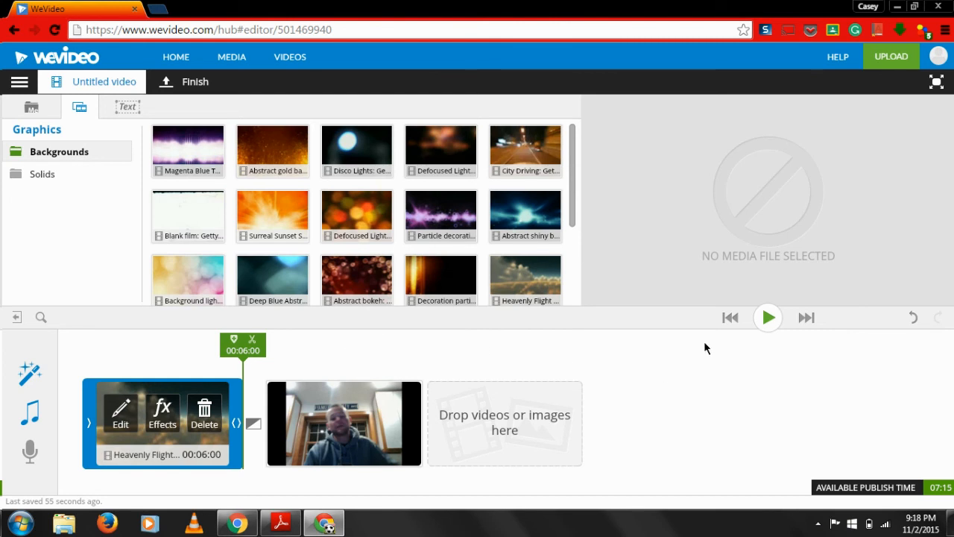
Play the edit from the start to preview the captioned clouds clip leading into the webcam recording, then rewind
{"action": "left_click", "coordinate": [729, 319]}
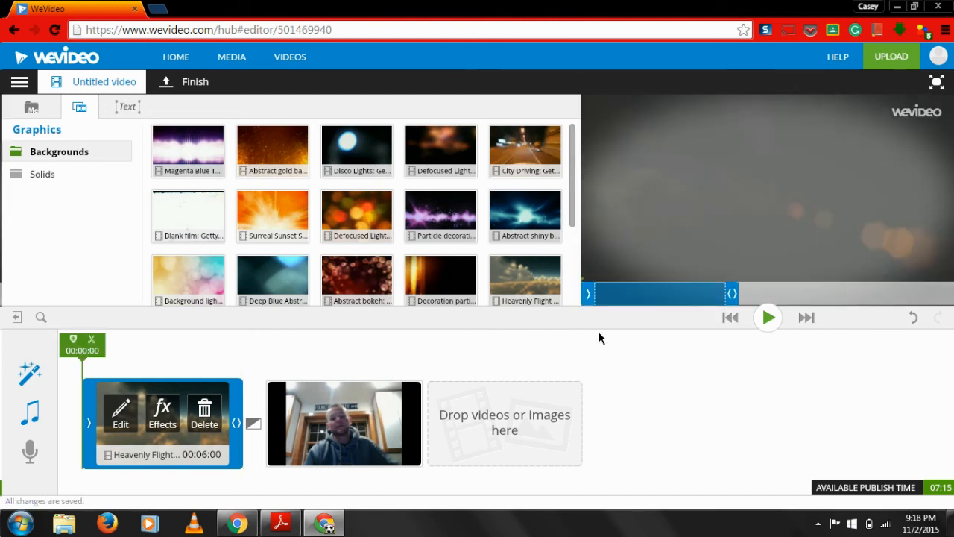
{"action": "left_click", "coordinate": [770, 320]}
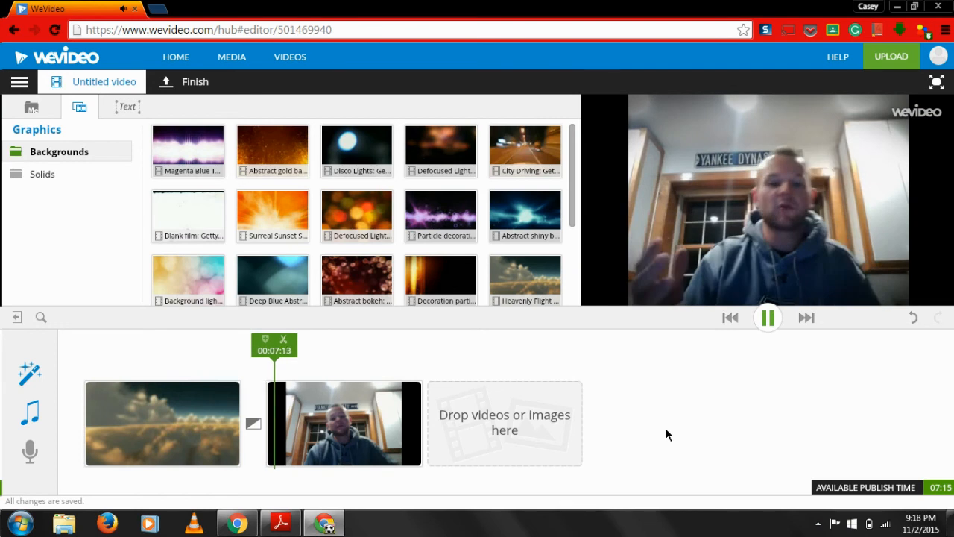
{"action": "left_click", "coordinate": [767, 319]}
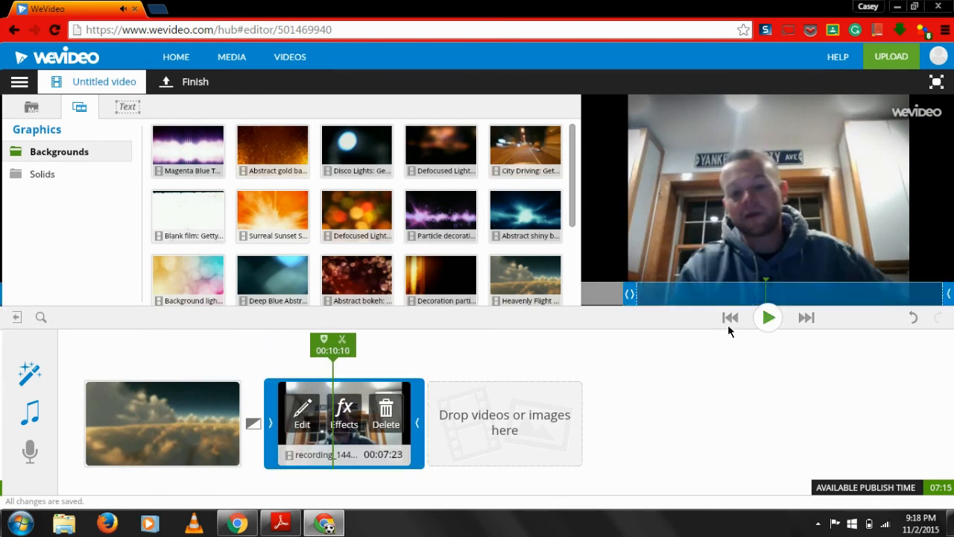
{"action": "left_click", "coordinate": [730, 319]}
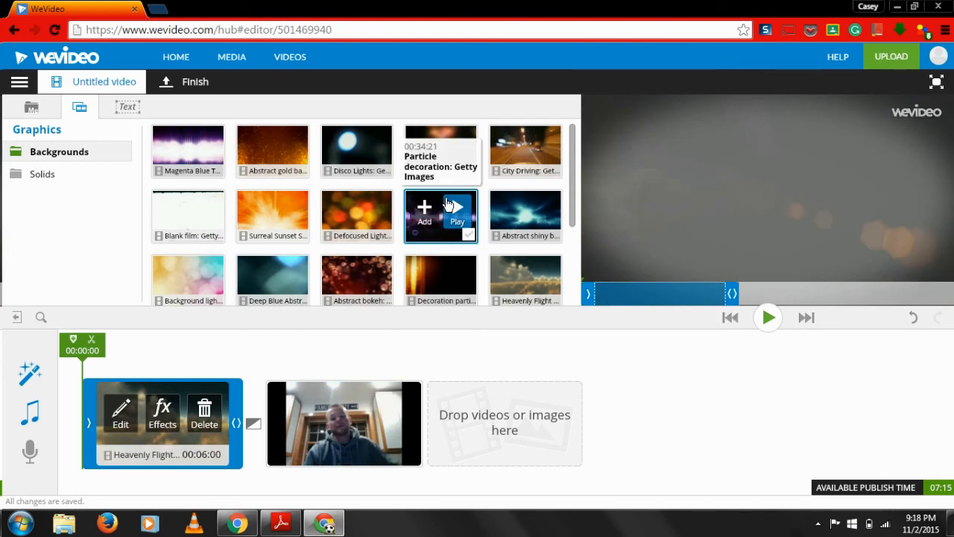
Browse the theme and general text clips, and add the theme's Video end clip after the webcam recording
{"action": "left_click", "coordinate": [125, 111]}
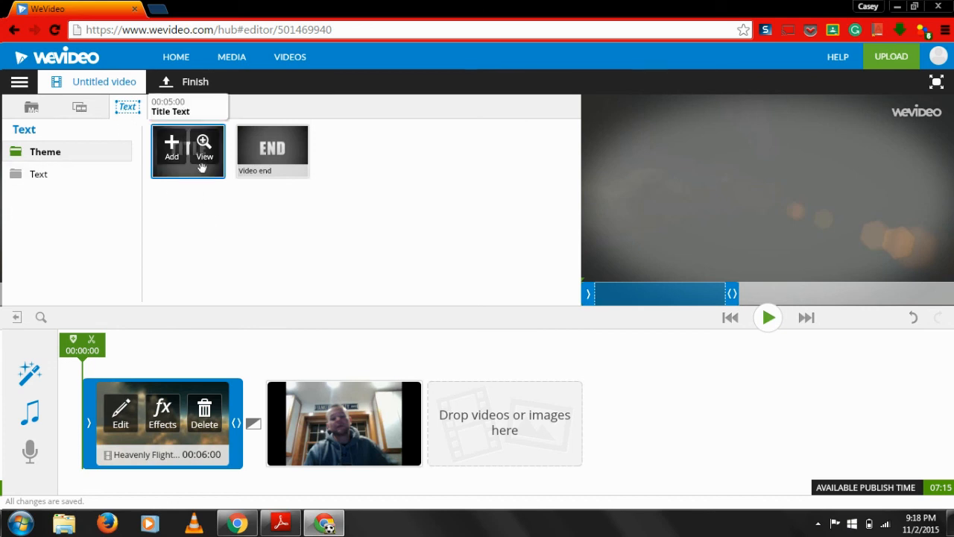
{"action": "mouse_move", "coordinate": [296, 163]}
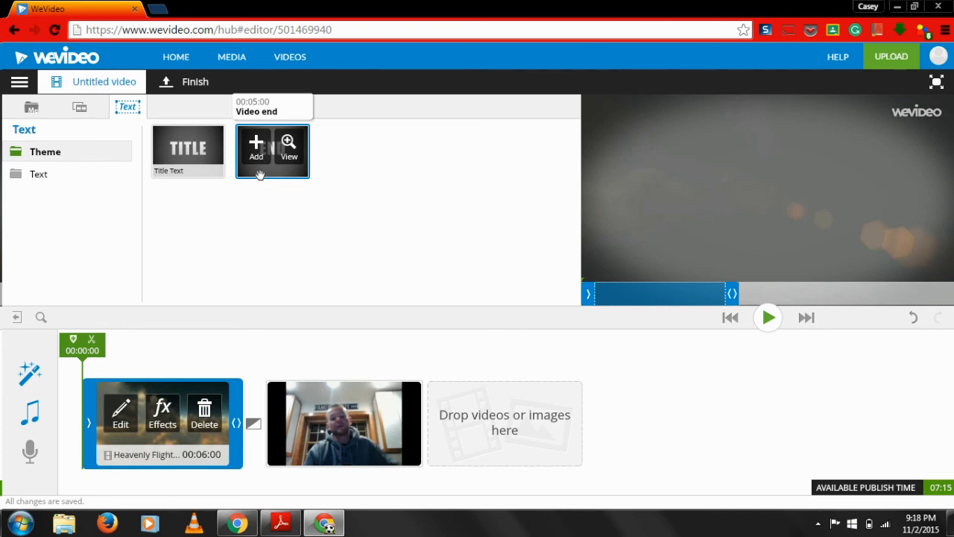
{"action": "left_click", "coordinate": [37, 173]}
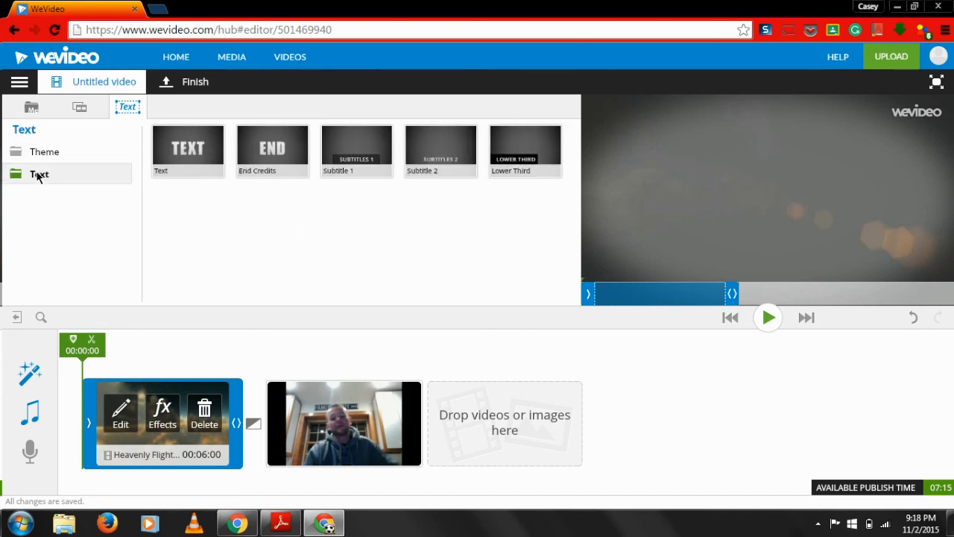
{"action": "mouse_move", "coordinate": [333, 164]}
{"action": "left_click", "coordinate": [67, 151]}
{"action": "mouse_move", "coordinate": [296, 162]}
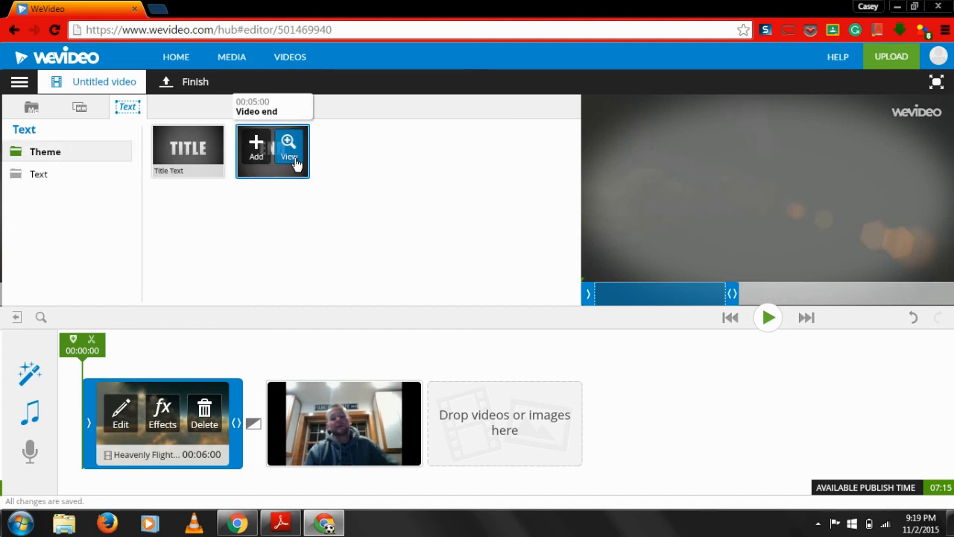
{"action": "left_click", "coordinate": [257, 147]}
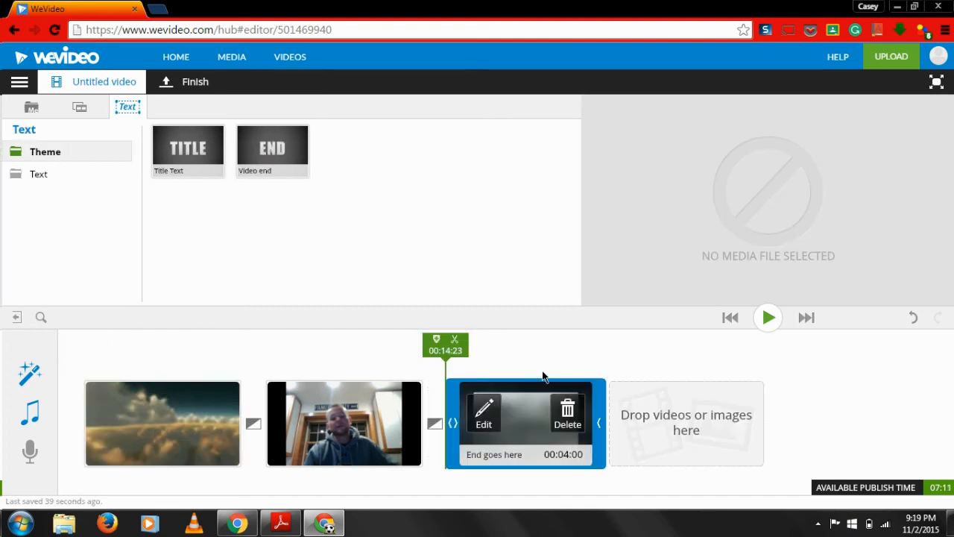
Set the end clip's text to "The End - which we all love when kids write this in their essays."
{"action": "left_click", "coordinate": [498, 434]}
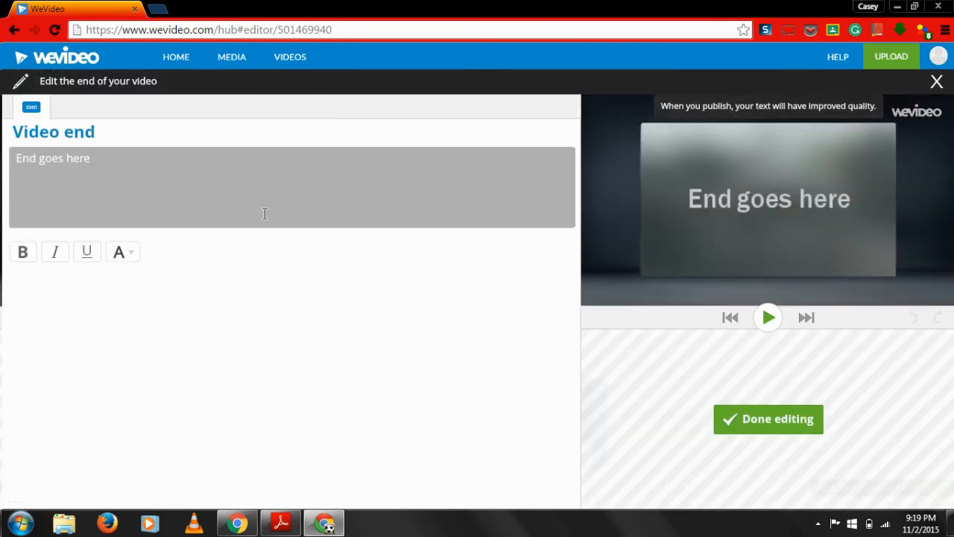
{"action": "left_click", "coordinate": [164, 189]}
{"action": "type", "text": "Th"}
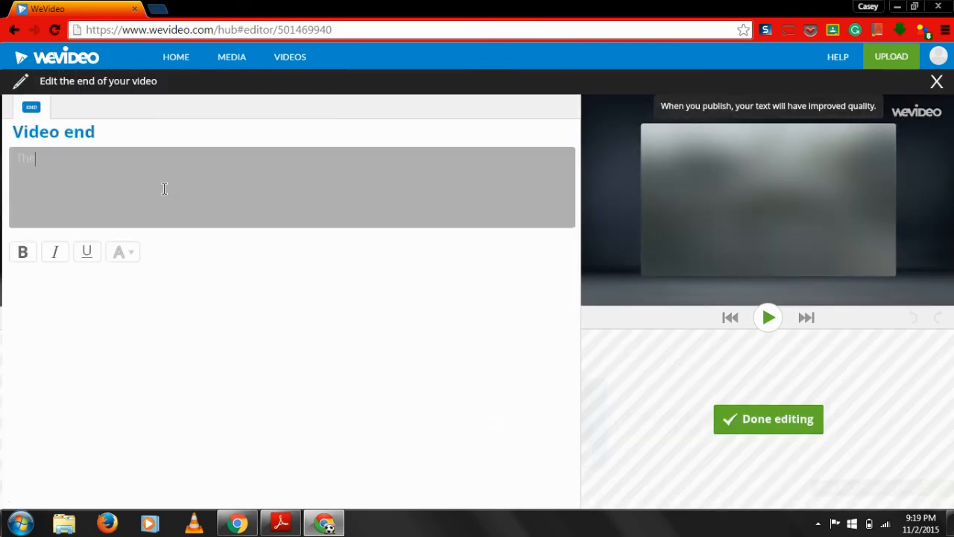
{"action": "type", "text": "e"}
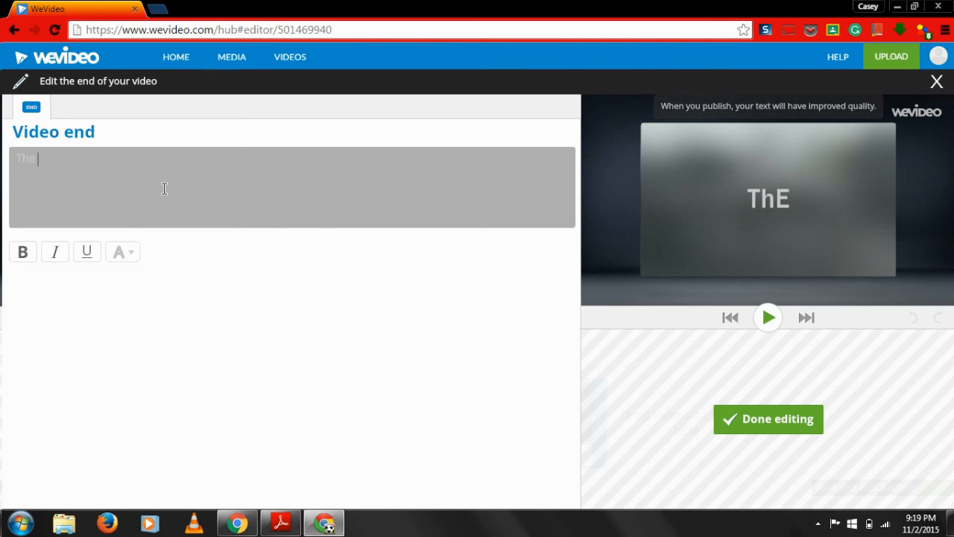
{"action": "type", "text": " End "}
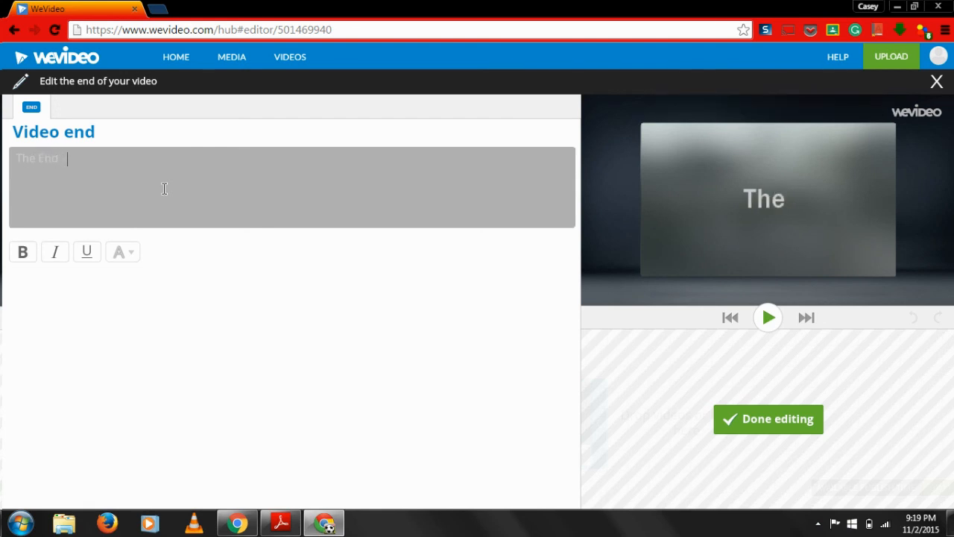
{"action": "type", "text": "- which we all love"}
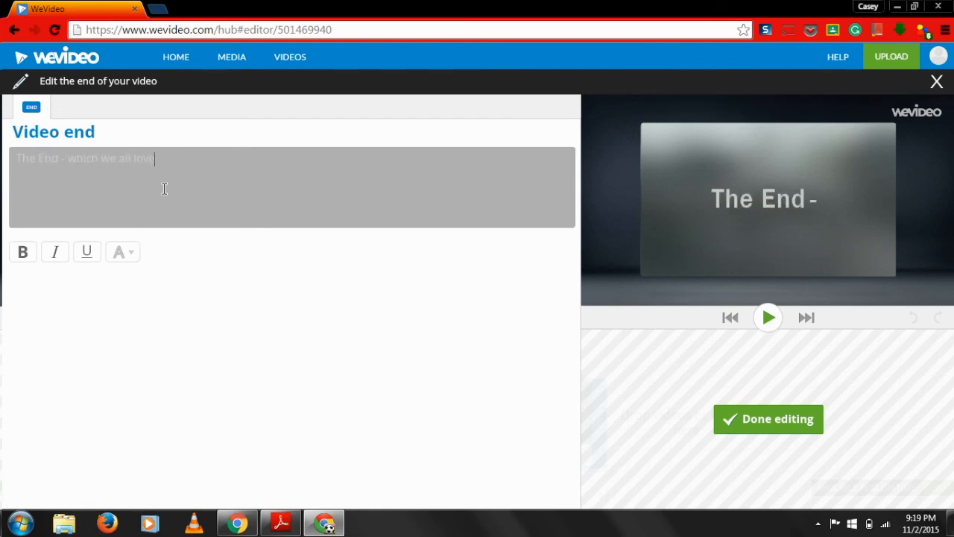
{"action": "type", "text": " when kids write this in their essays."}
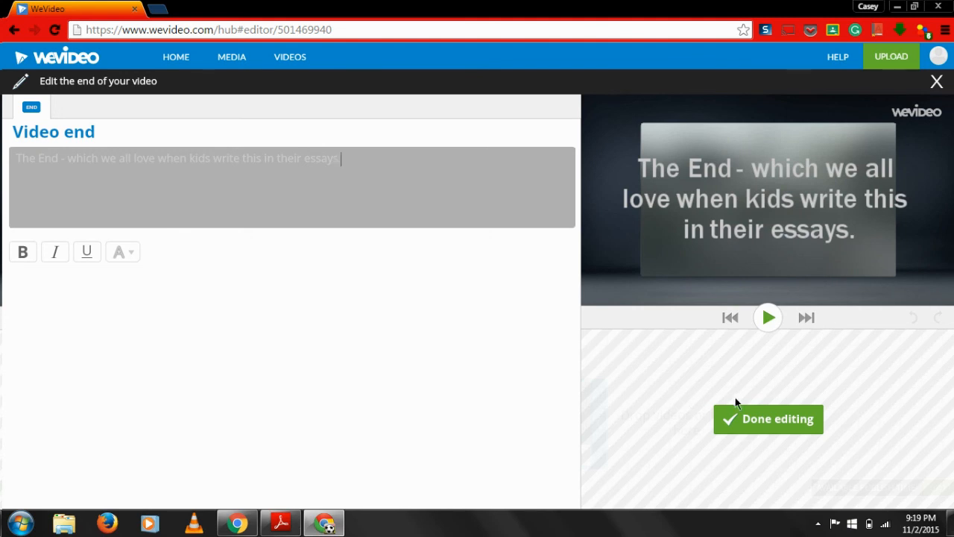
{"action": "left_click", "coordinate": [788, 425]}
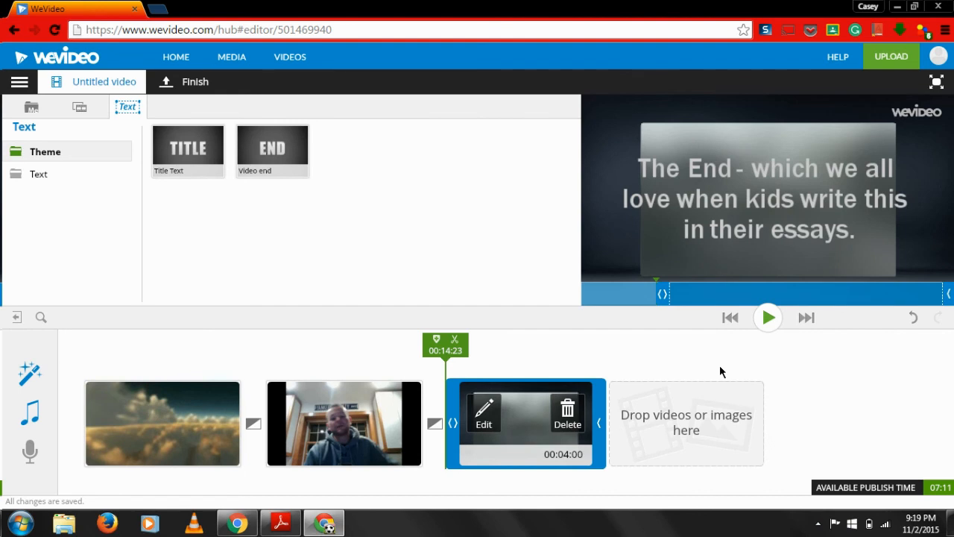
Return to the start of the edit and look over the clips in sequence
{"action": "left_click", "coordinate": [730, 317]}
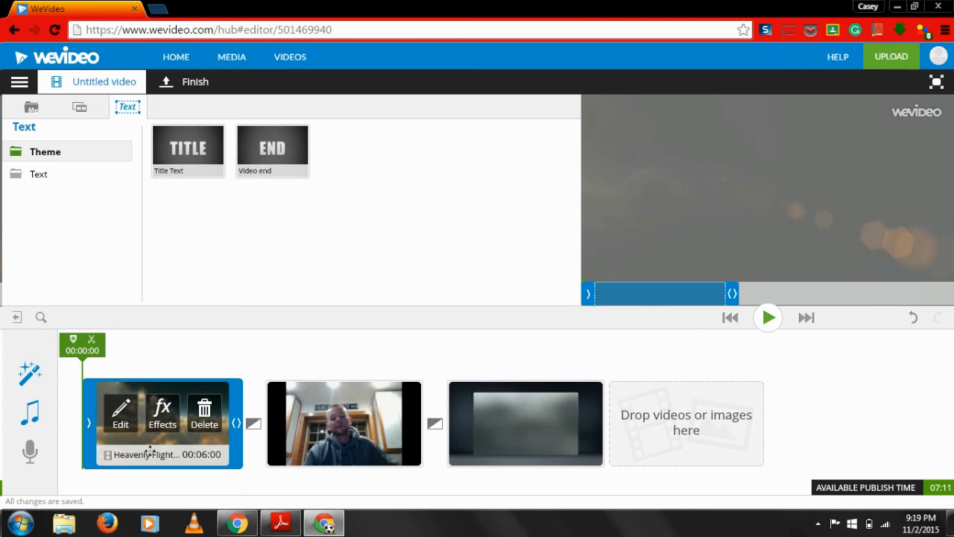
{"action": "mouse_move", "coordinate": [360, 452]}
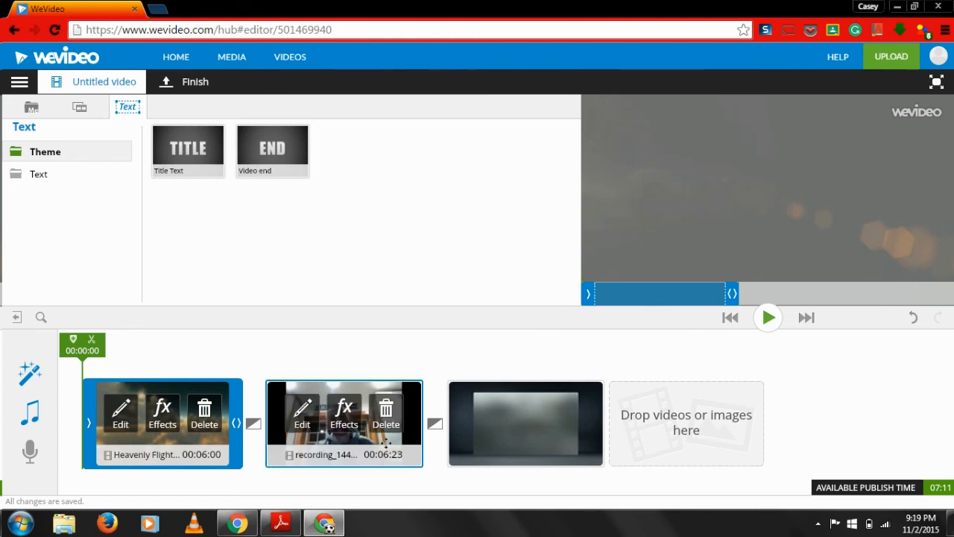
{"action": "mouse_move", "coordinate": [468, 441]}
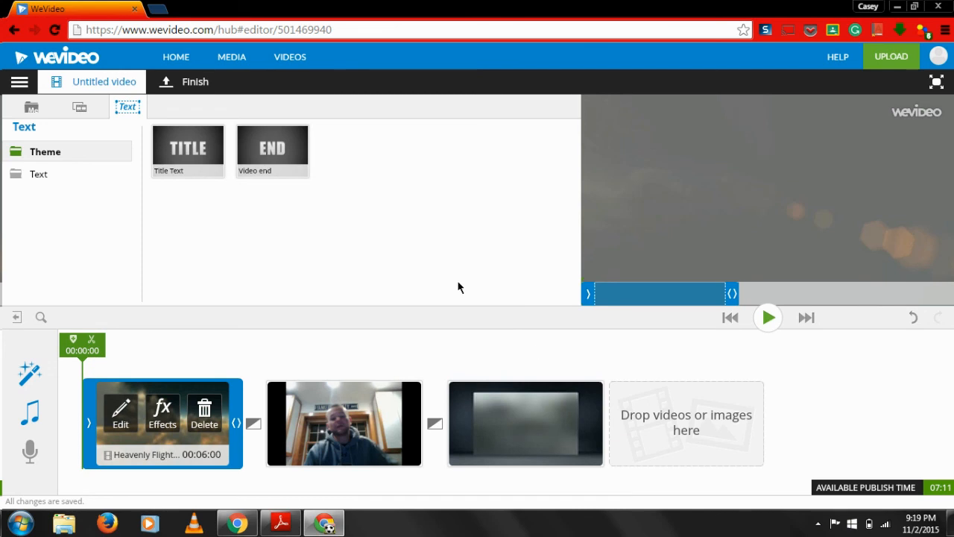
Begin finishing the video and set its title to "WeVideoDemo1"
{"action": "left_click", "coordinate": [187, 86]}
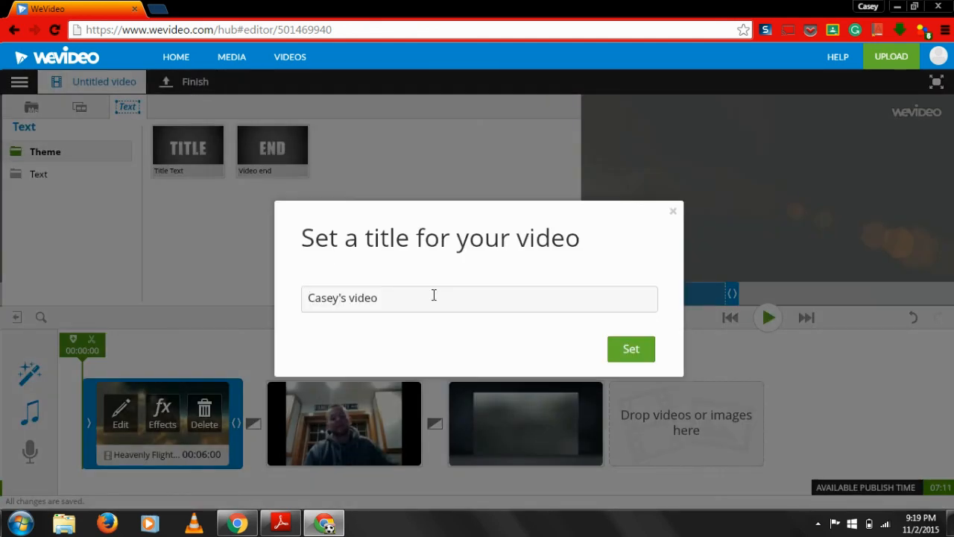
{"action": "left_click_drag", "start_coordinate": [433, 295], "coordinate": [283, 303]}
{"action": "type", "text": "WeVideoDemo1"}
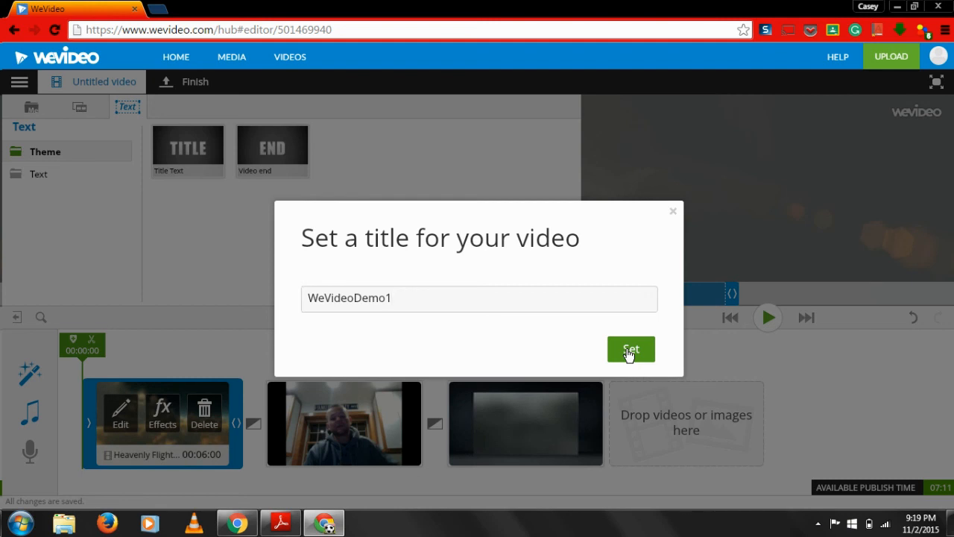
{"action": "left_click", "coordinate": [630, 351]}
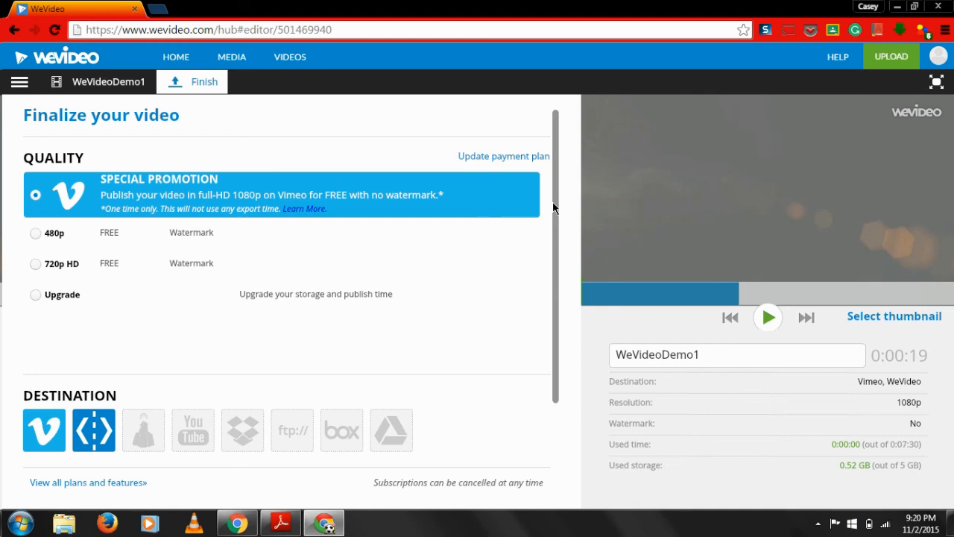
Choose the free 480p quality for the export and add Google Drive as a destination alongside WeVideo
{"action": "left_click_drag", "start_coordinate": [553, 207], "coordinate": [554, 231]}
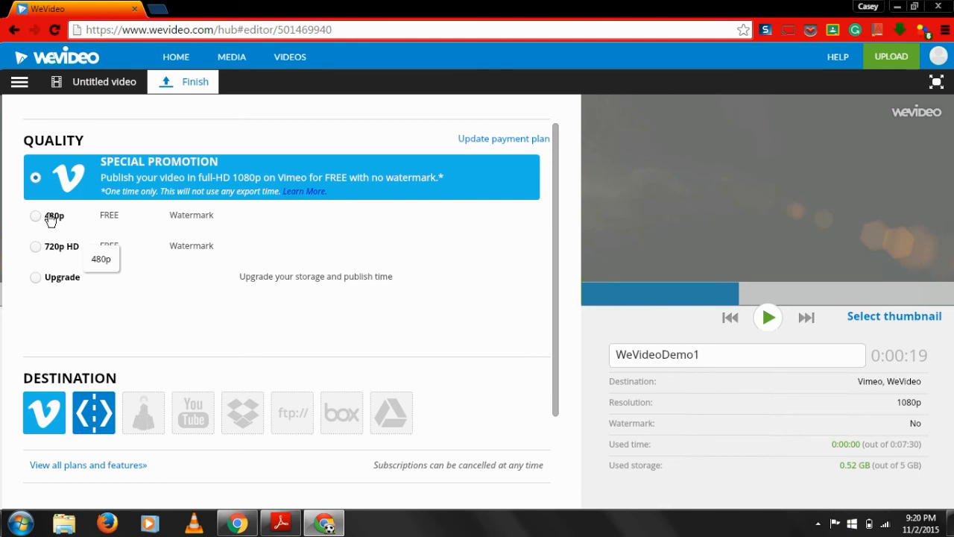
{"action": "left_click", "coordinate": [35, 219]}
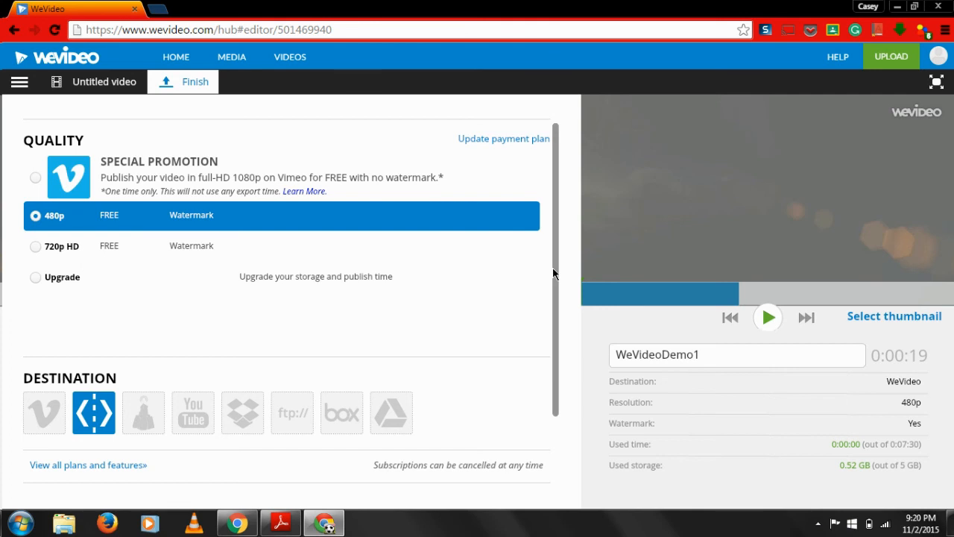
{"action": "left_click_drag", "start_coordinate": [553, 274], "coordinate": [569, 363]}
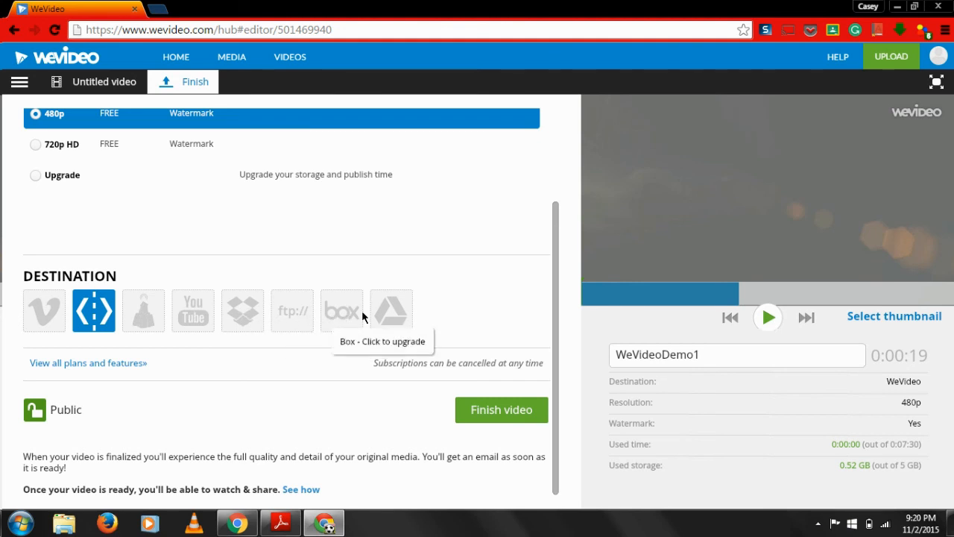
{"action": "left_click", "coordinate": [408, 321]}
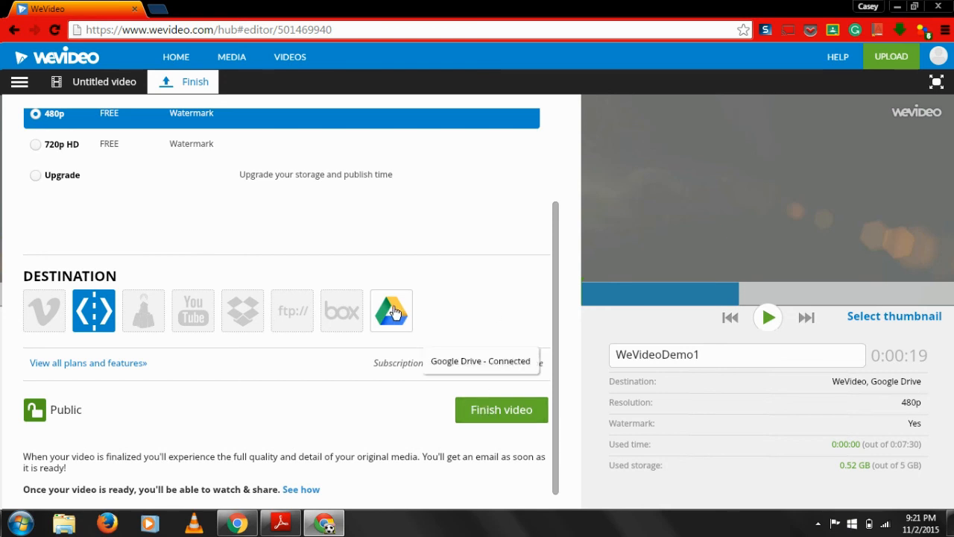
Submit the finished video for publishing and dismiss the Timeline mode offer
{"action": "left_click", "coordinate": [501, 414]}
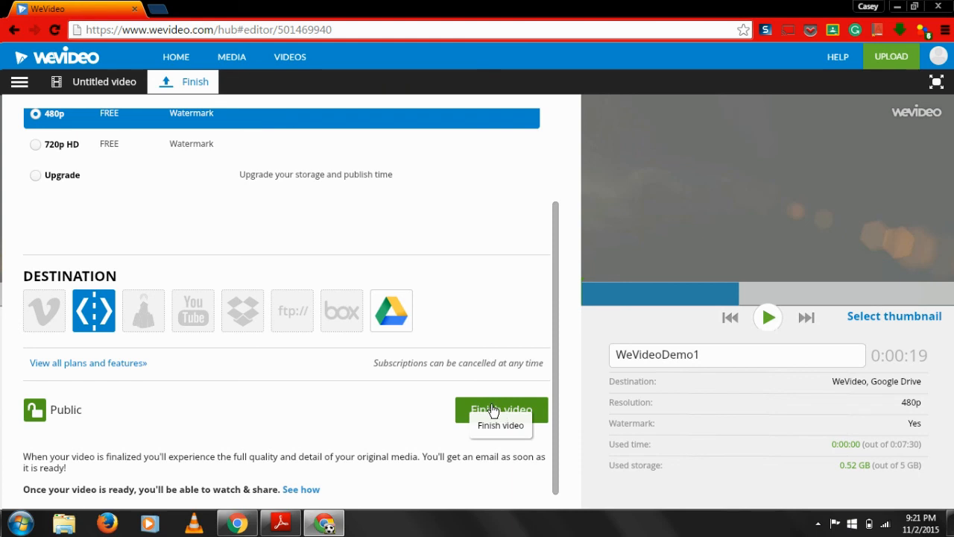
{"action": "left_click", "coordinate": [492, 409]}
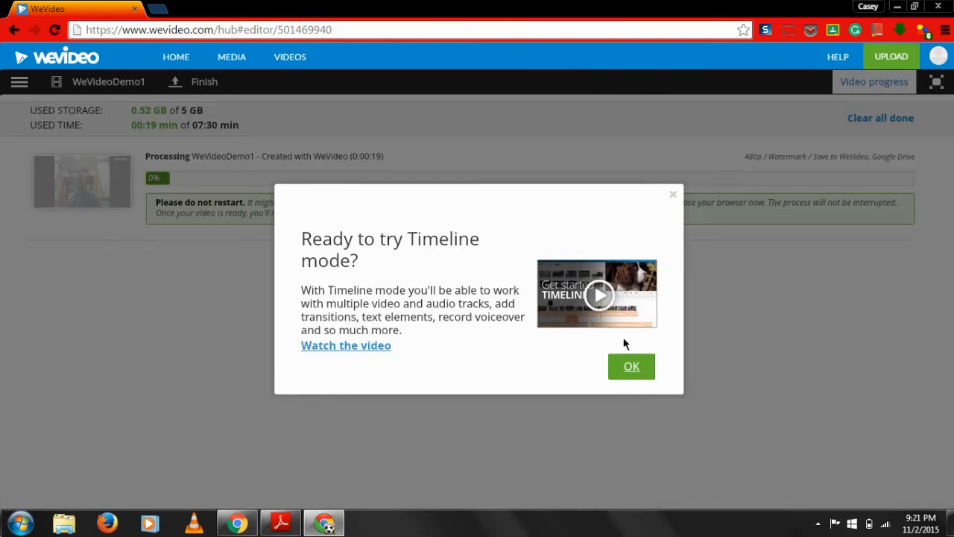
{"action": "left_click", "coordinate": [635, 374]}
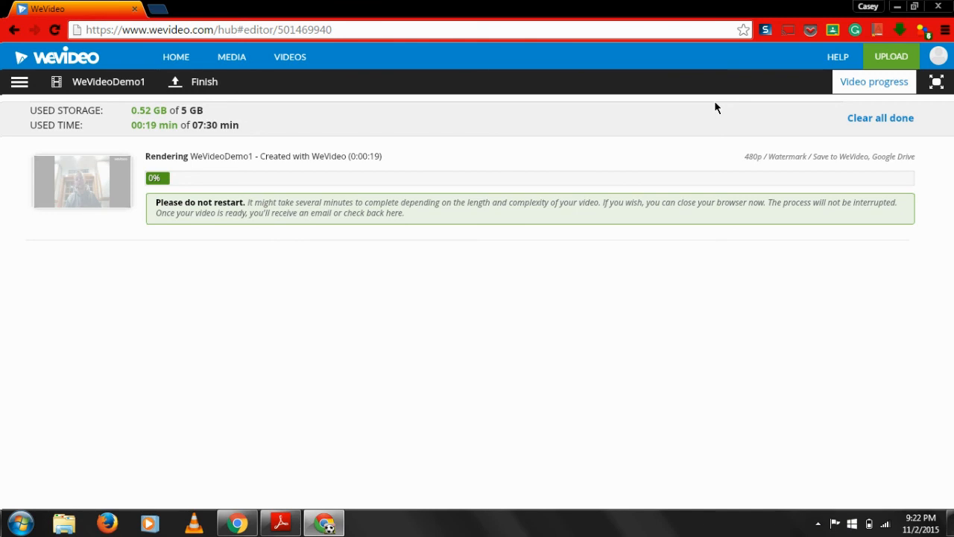
{"action": "left_click", "coordinate": [765, 31]}
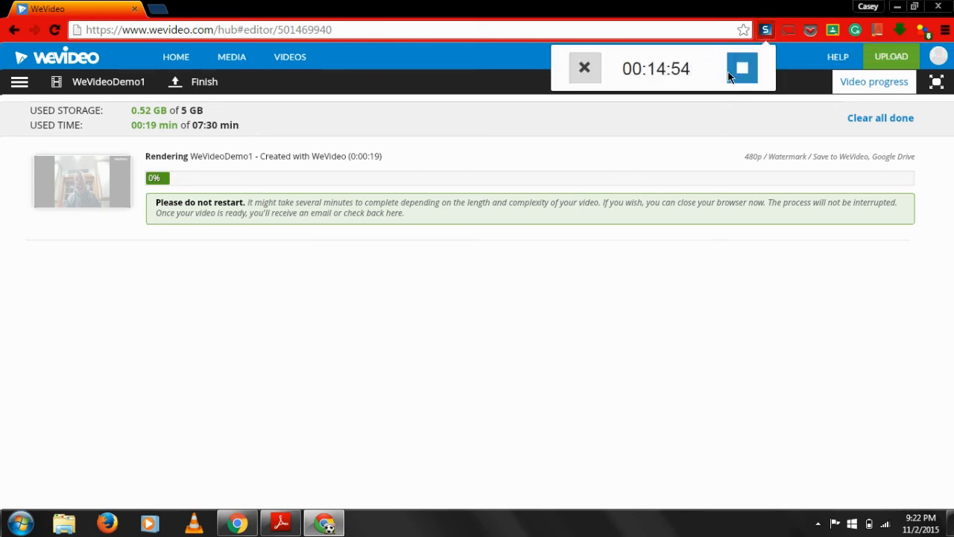